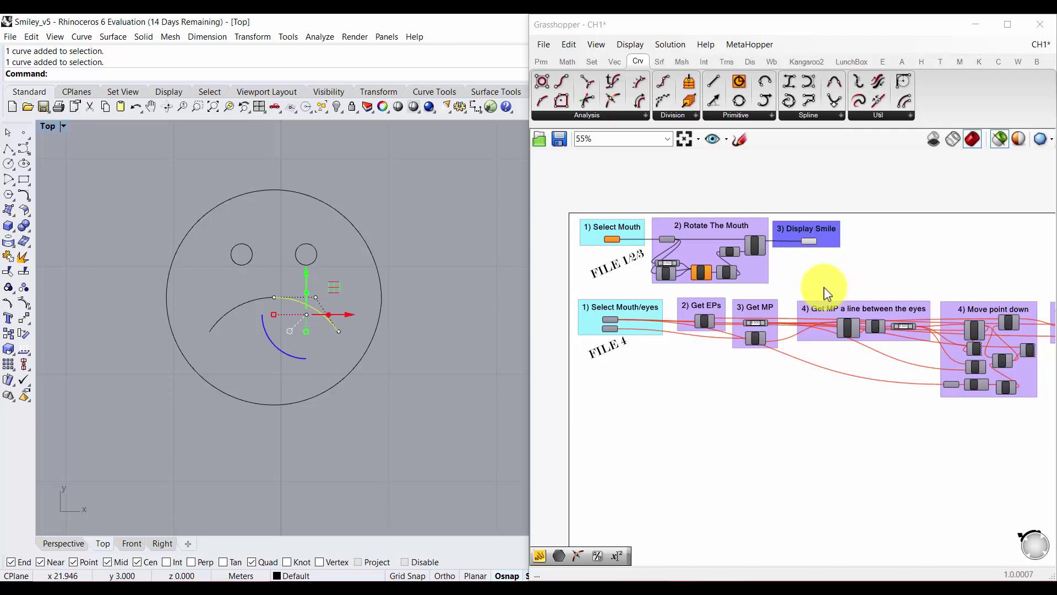
Duplicate the whole FILE 1/2/3 definition, including its groups and label, into the empty canvas area below the FILE 4 definition
left_click(395, 288)
scroll(308, 303, "up", 2)
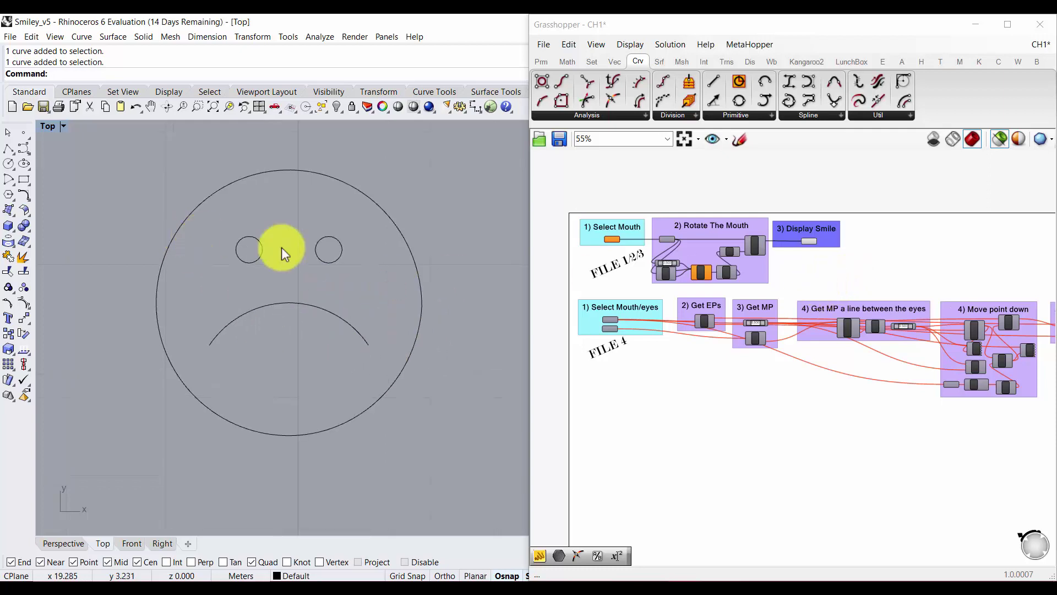
left_click_drag(860, 269, 575, 217)
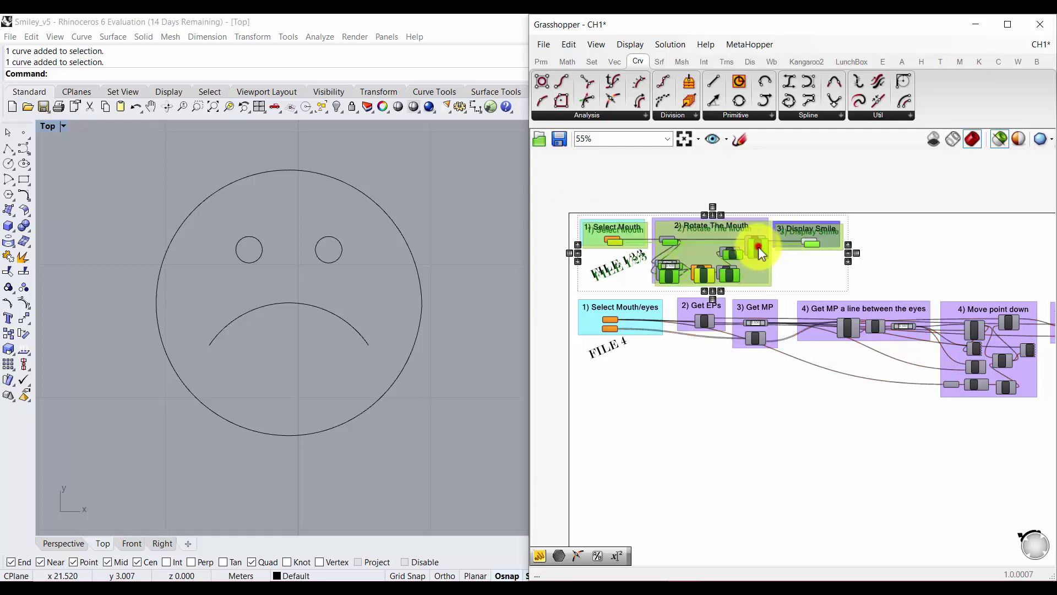
left_click_drag(758, 246, 751, 415, "alt")
scroll(628, 438, "up", 4)
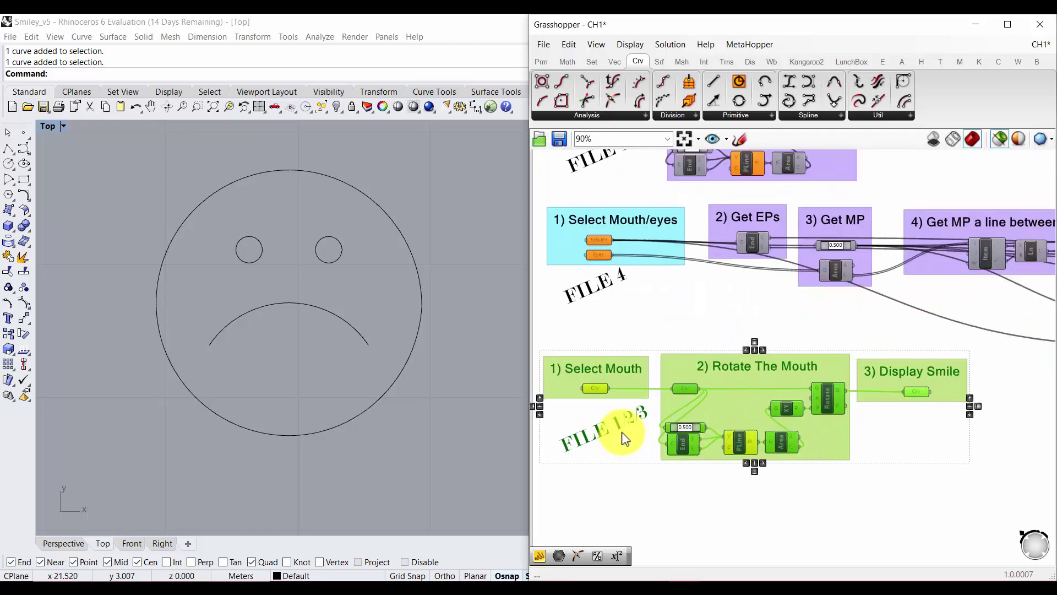
Change the copied definition's scribble label to read "FILE 5"
scroll(599, 295, "down", 3)
double_click(642, 350)
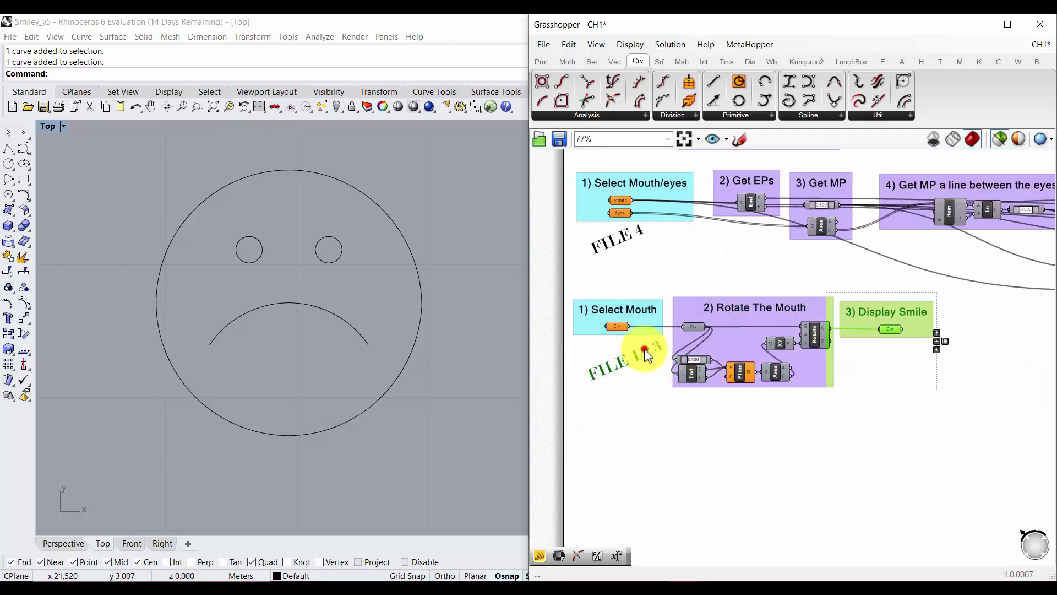
left_click_drag(606, 288, 589, 289)
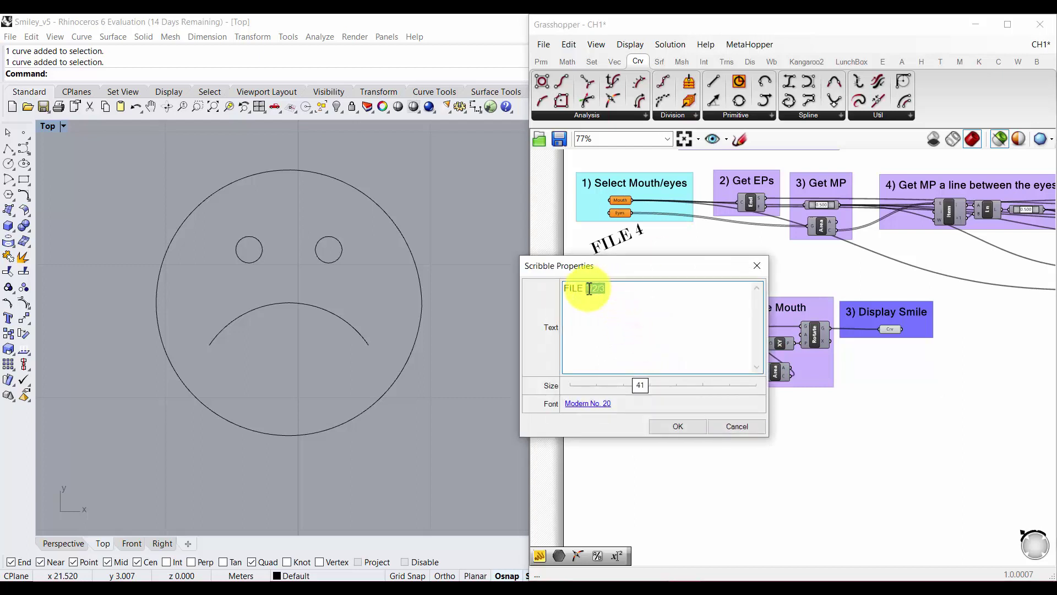
type("5")
left_click(668, 427)
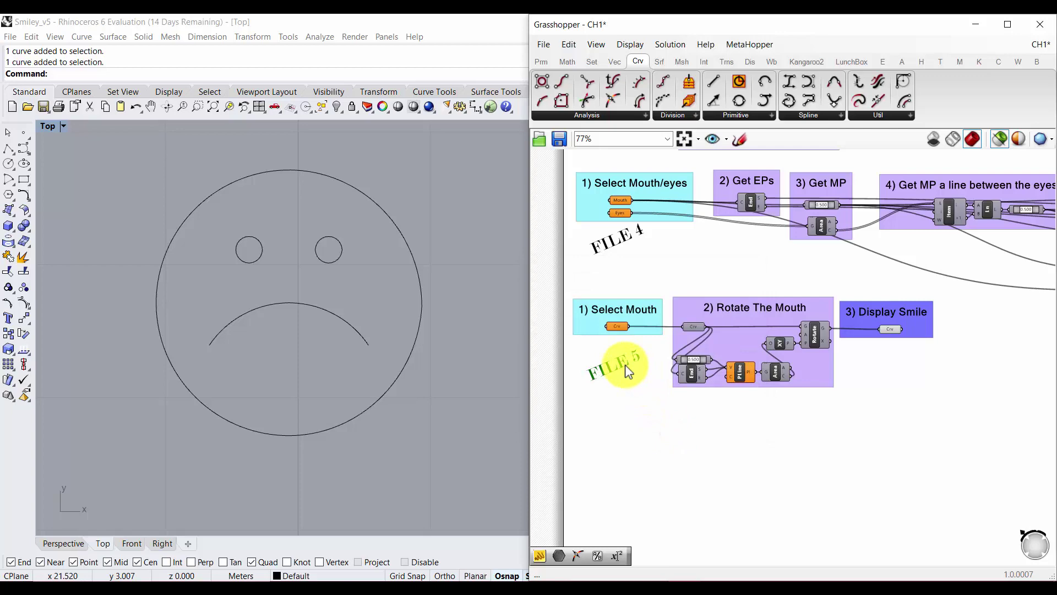
scroll(625, 365, "down", 3)
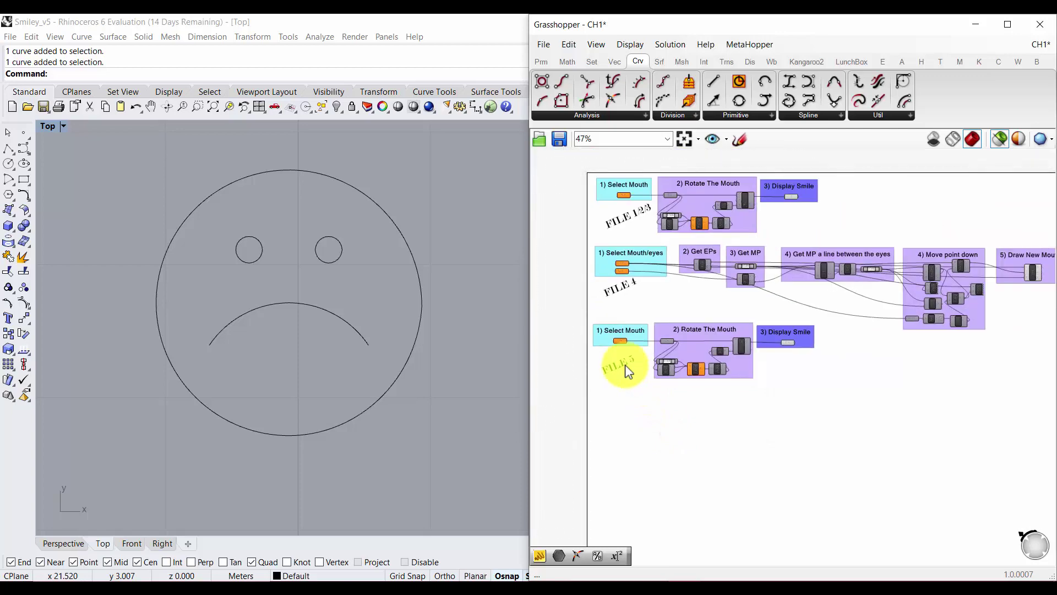
scroll(623, 362, "up", 3)
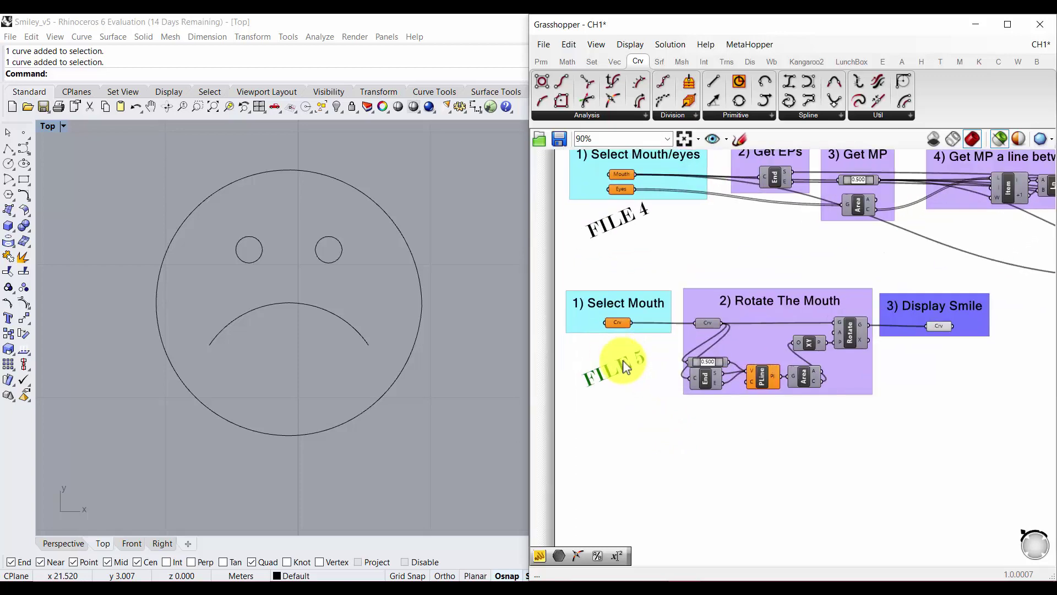
Reference both mouth curves in the FILE 5 Select Mouth parameter as multiple curves, and preview the Display Smile curve
left_click(341, 308)
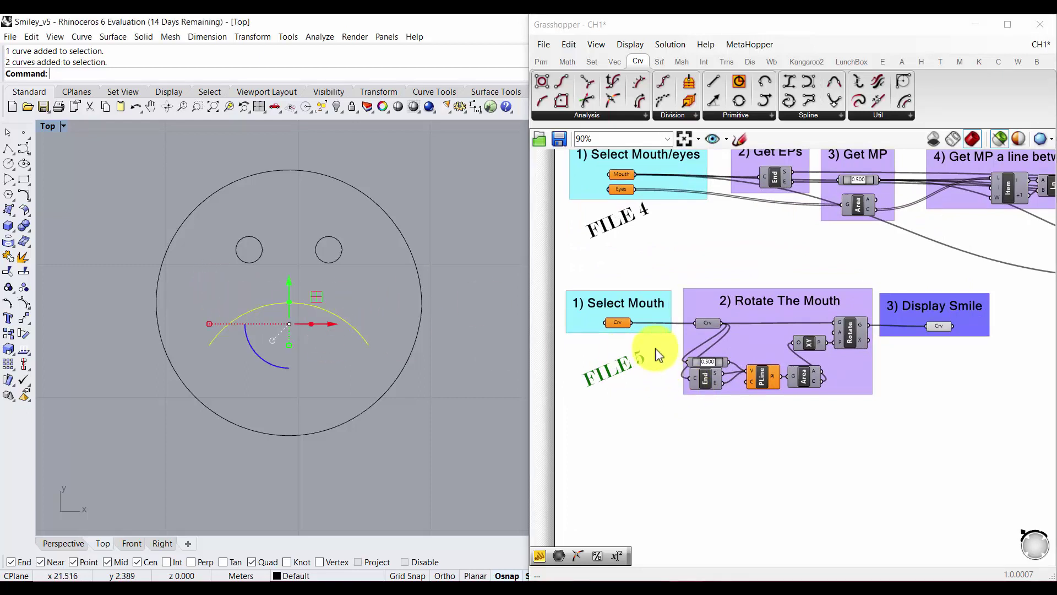
right_click(617, 323)
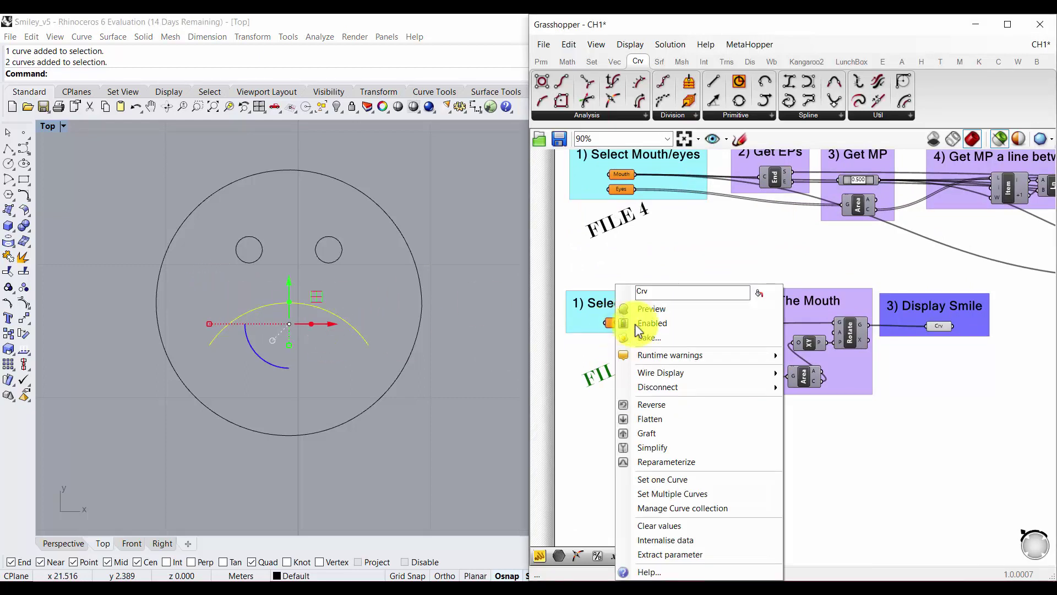
left_click(681, 491)
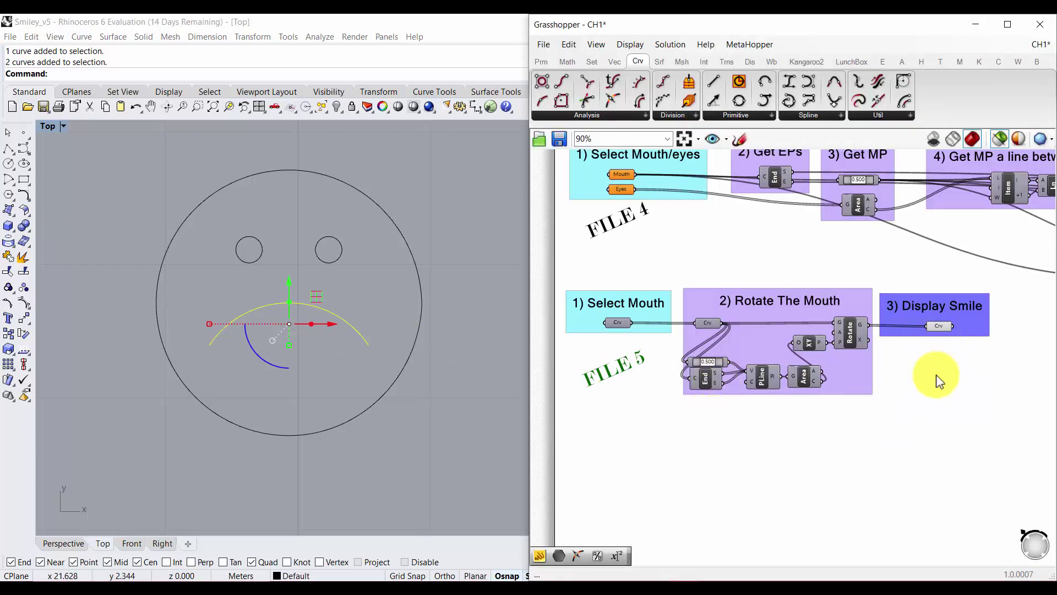
left_click(939, 326)
left_click(283, 391)
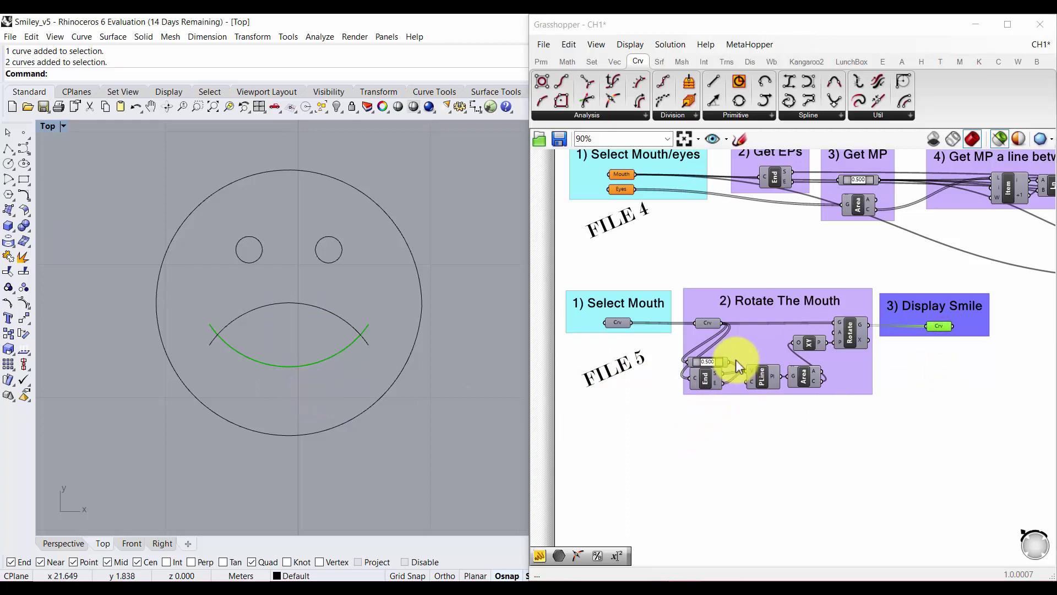
Examine the XY plane's output and the Curve parameter's preview inside FILE 5's Rotate The Mouth group
scroll(769, 384, "up", 3)
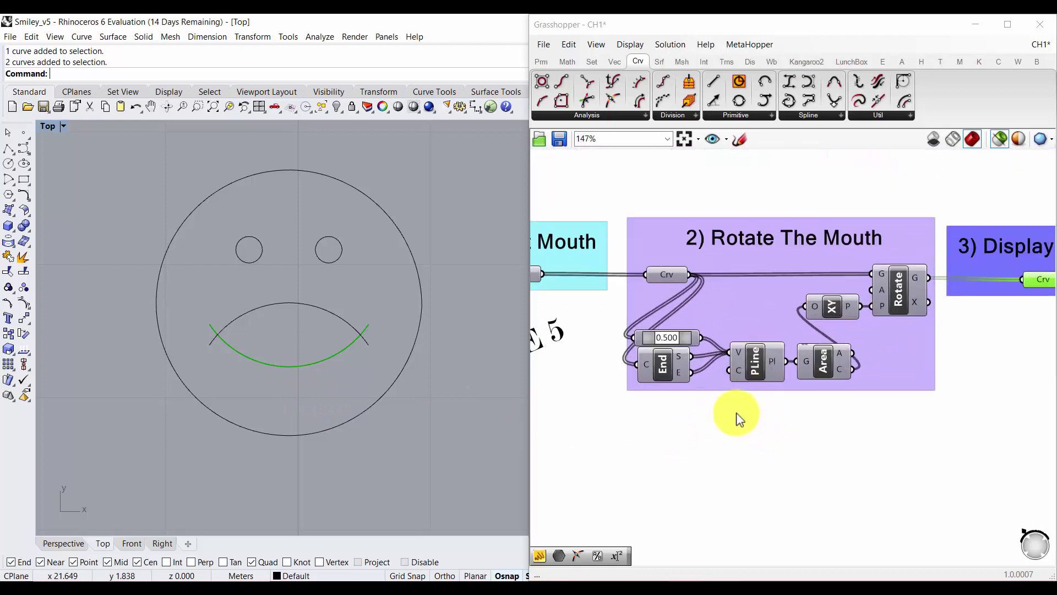
right_click_drag(834, 423, 866, 365)
left_click(761, 319)
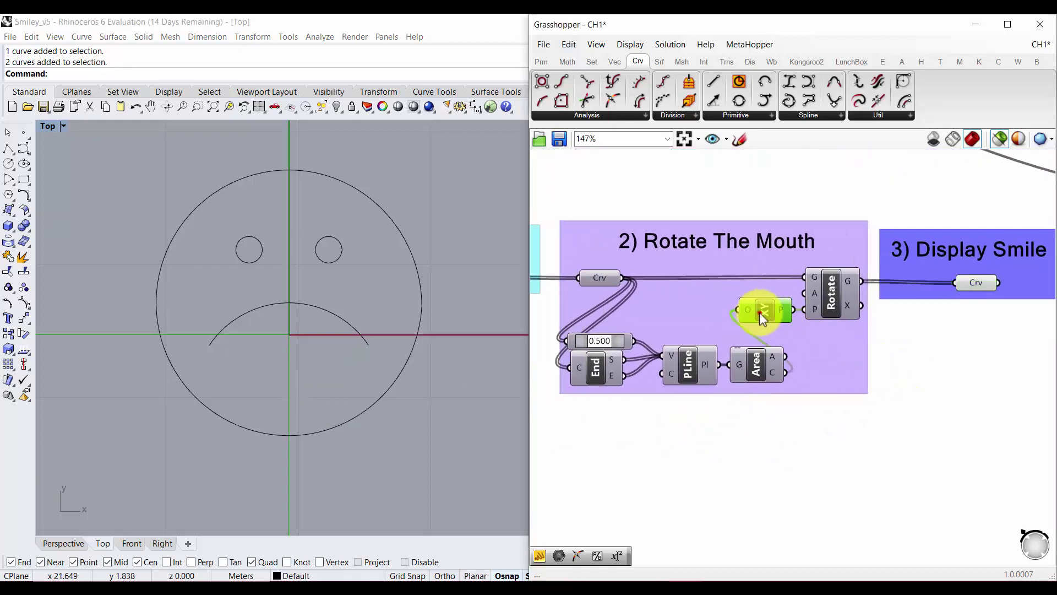
mouse_move(786, 315)
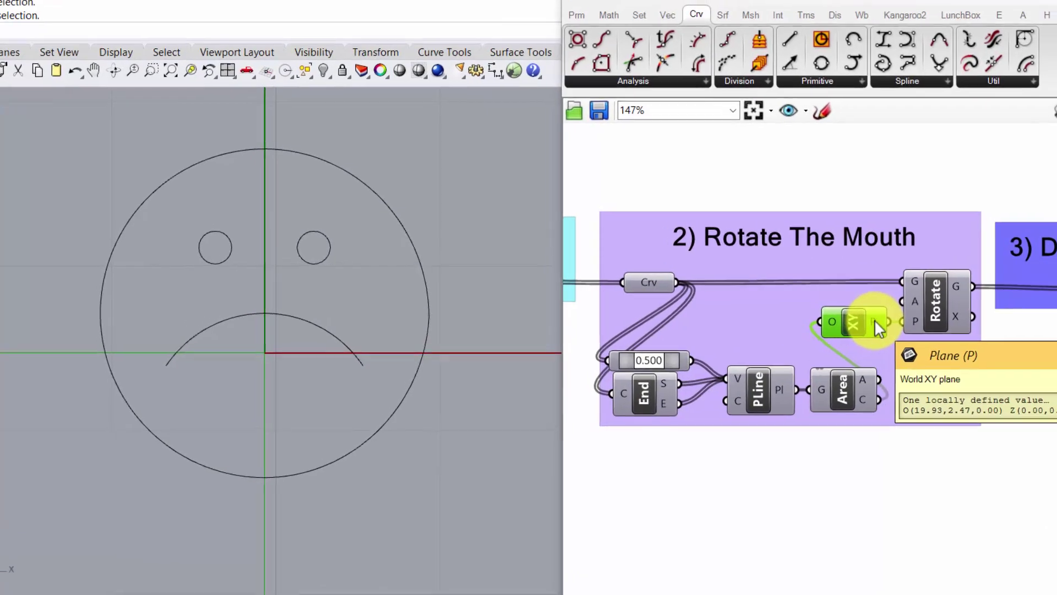
left_click(592, 278)
mouse_move(659, 285)
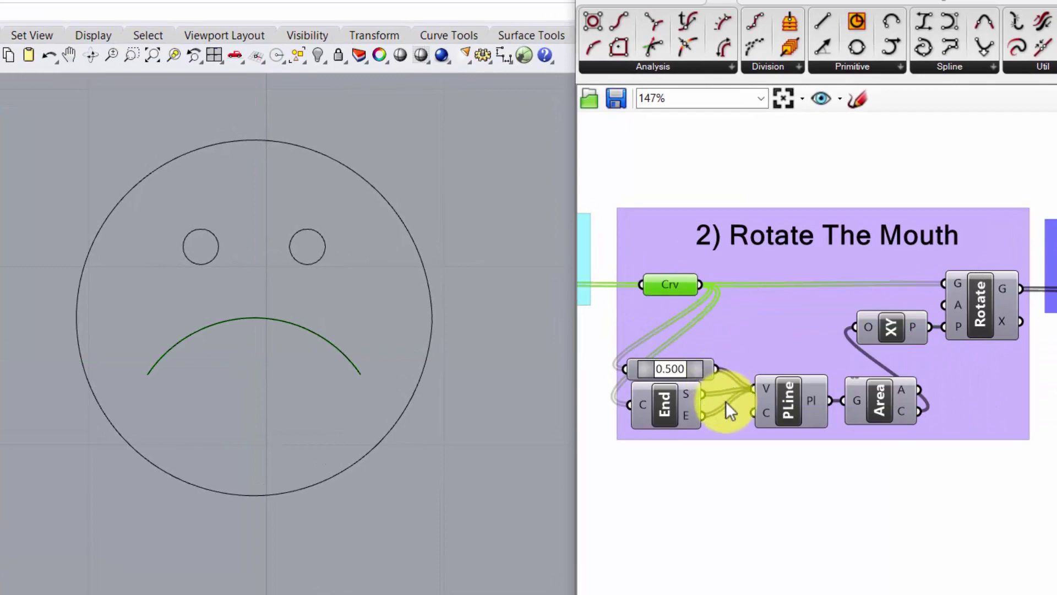
Inspect the Point On Curve, End Points and PolyLine previews to see how the points from both mouth curves are connected
left_click(699, 369)
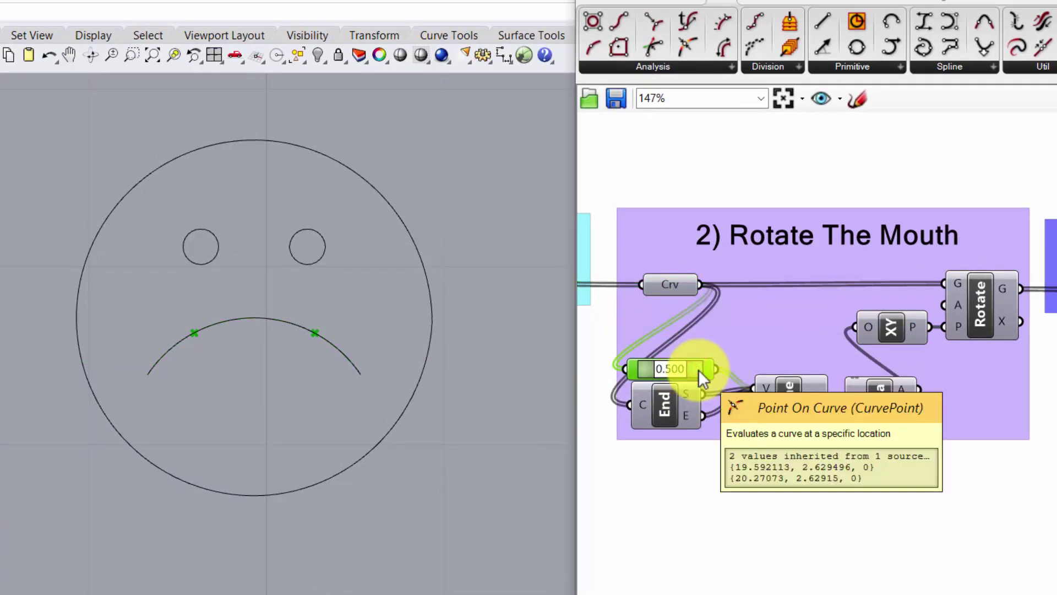
left_click(678, 408)
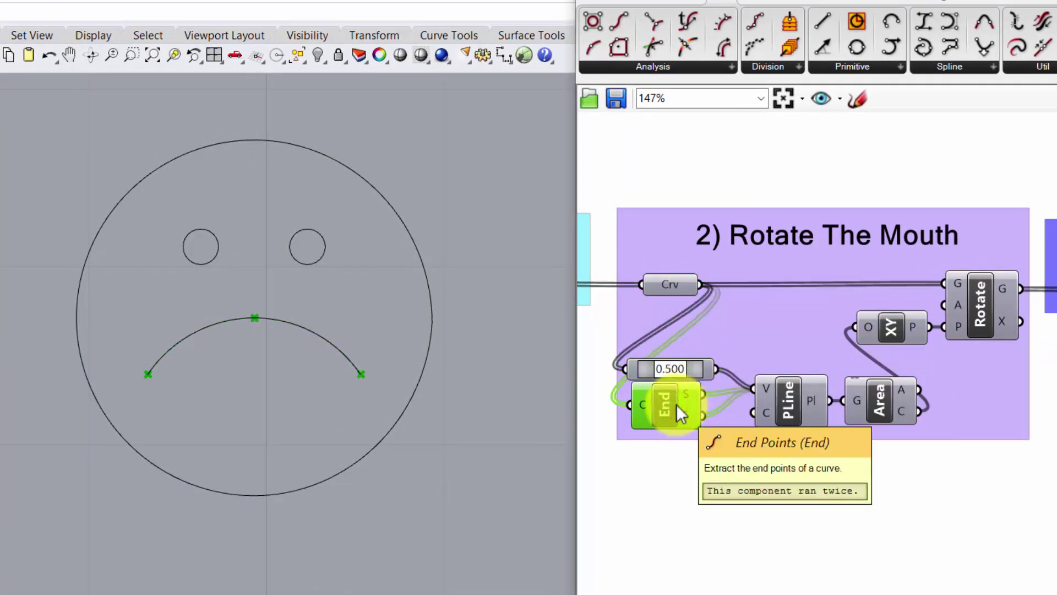
left_click(782, 400)
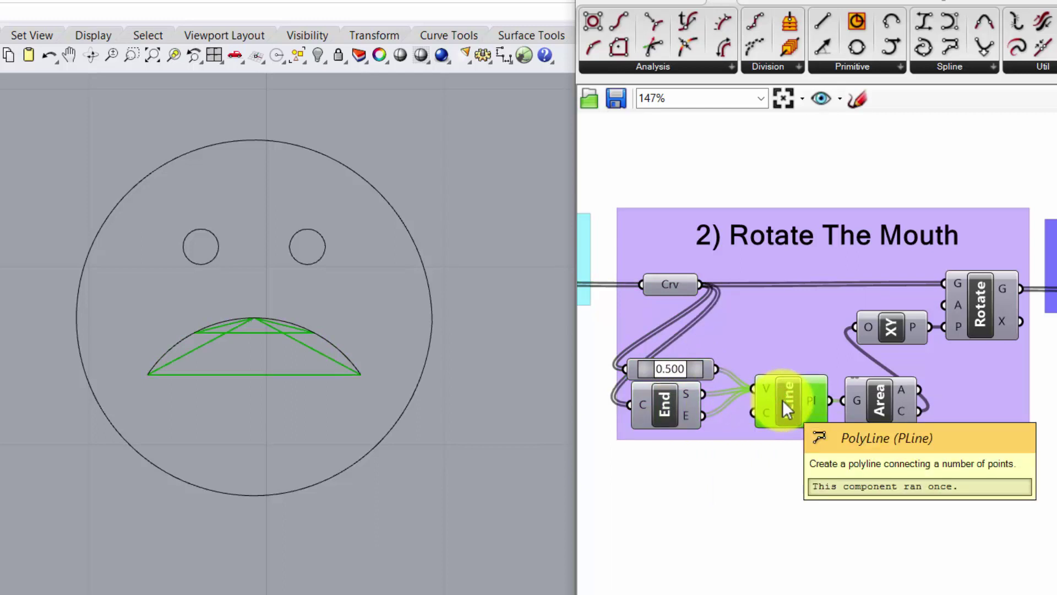
mouse_move(820, 400)
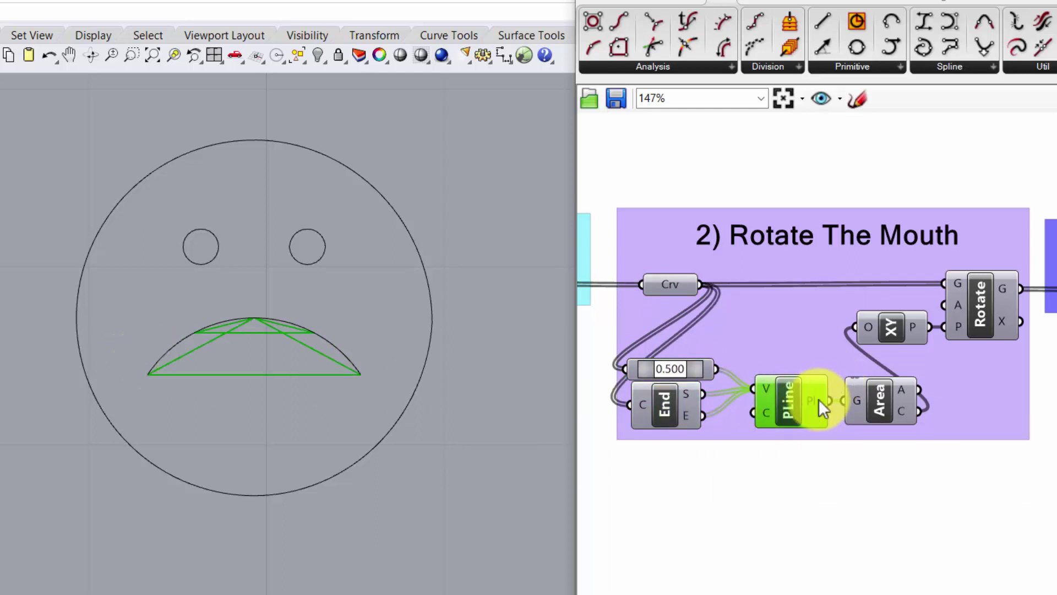
scroll(228, 358, "up", 5)
scroll(247, 337, "down", 1)
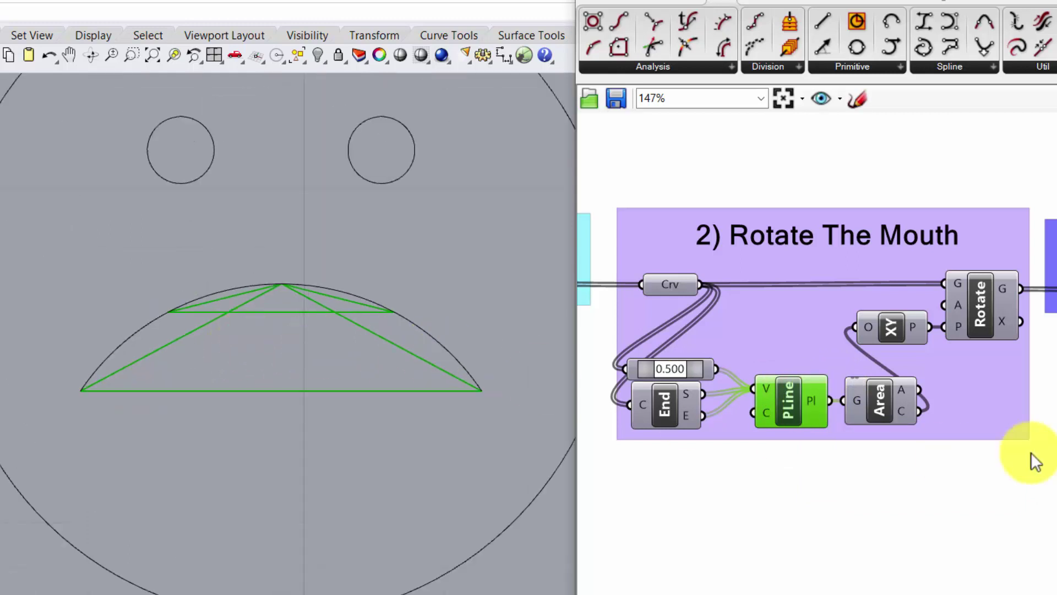
Examine the Area centroid together with the PolyLine shape, and check the curves produced by the Rotate component
left_click(881, 401)
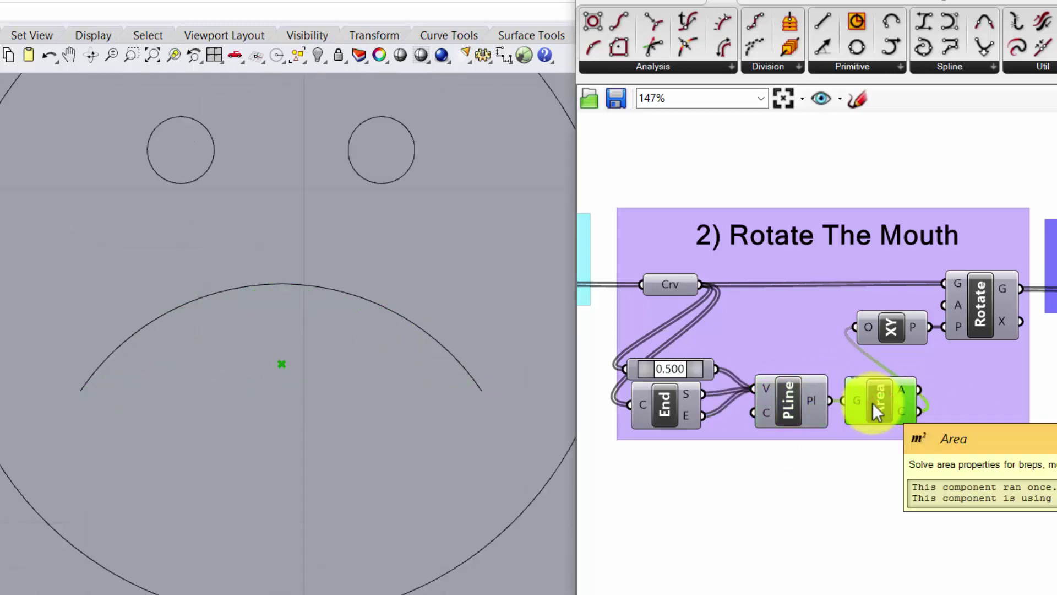
left_click(796, 413, "shift")
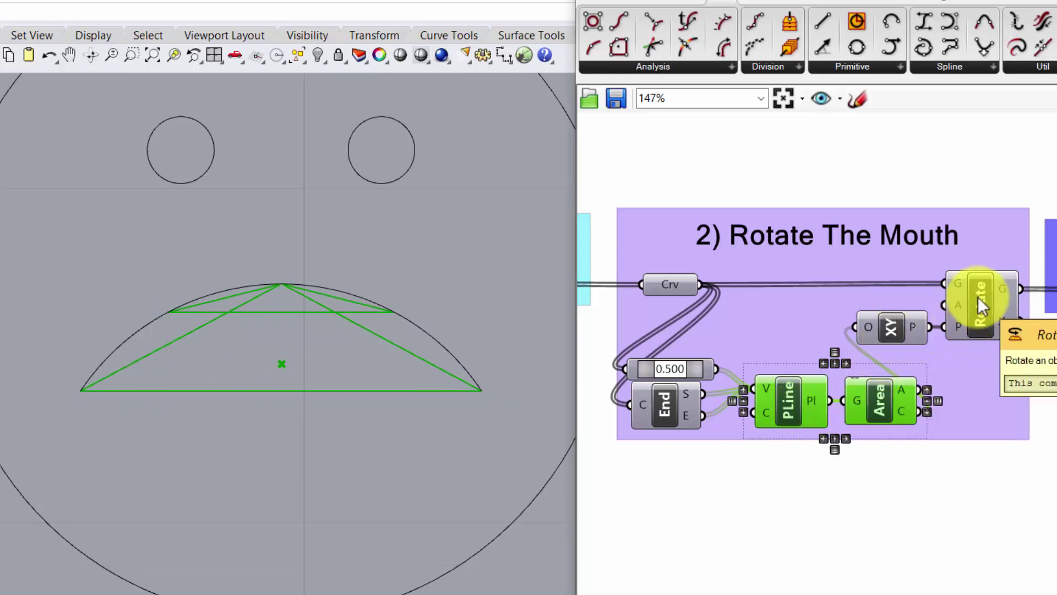
scroll(279, 307, "down", 3)
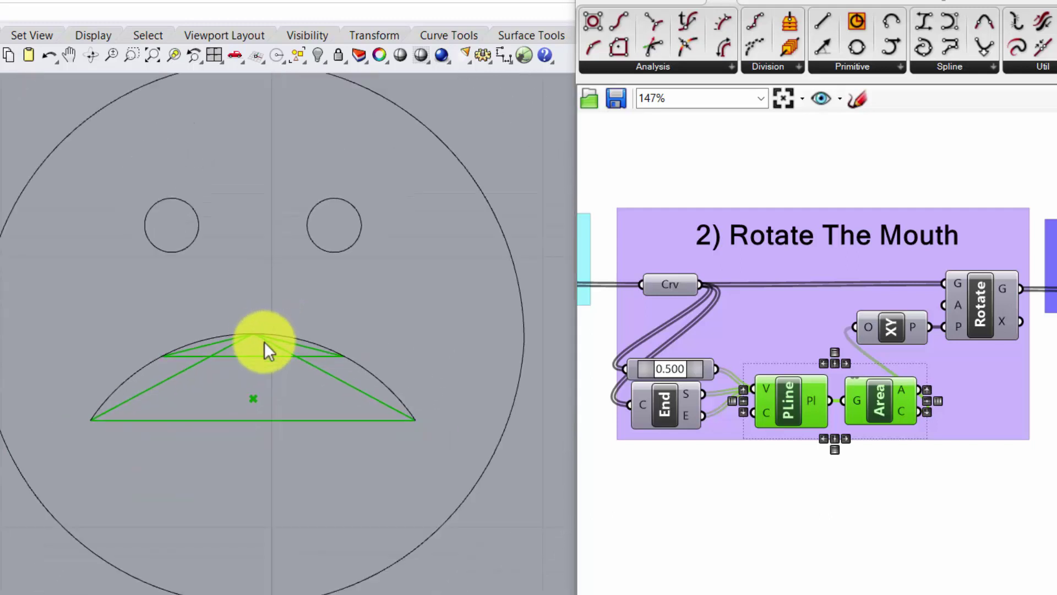
left_click(968, 302)
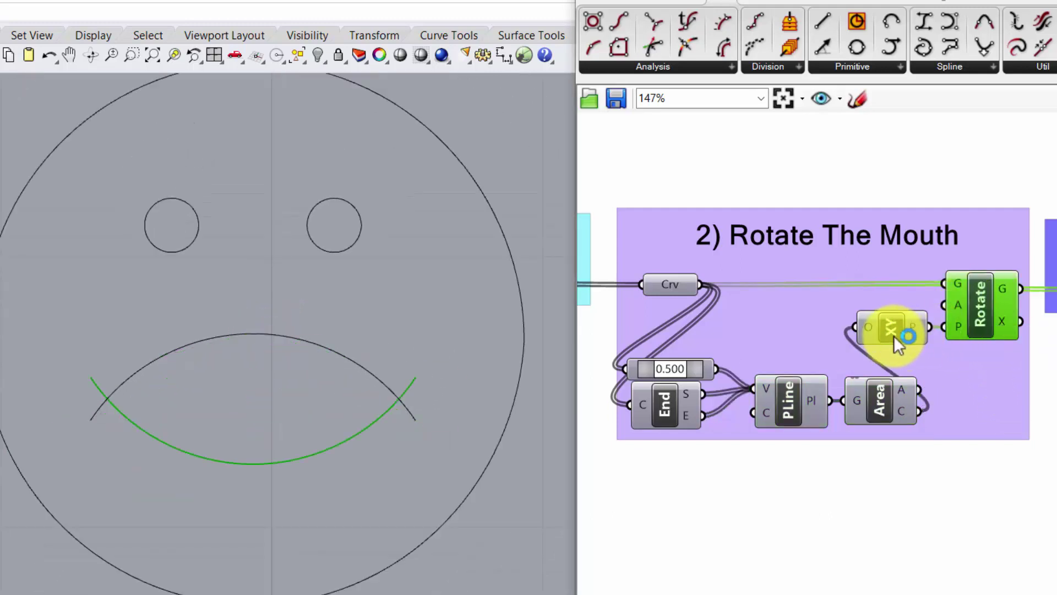
Trace the data from FILE 5's Select Mouth curves through the mid and end points to the PolyLine vertices and Area component
scroll(771, 344, "down", 3)
right_click_drag(715, 384, 861, 354)
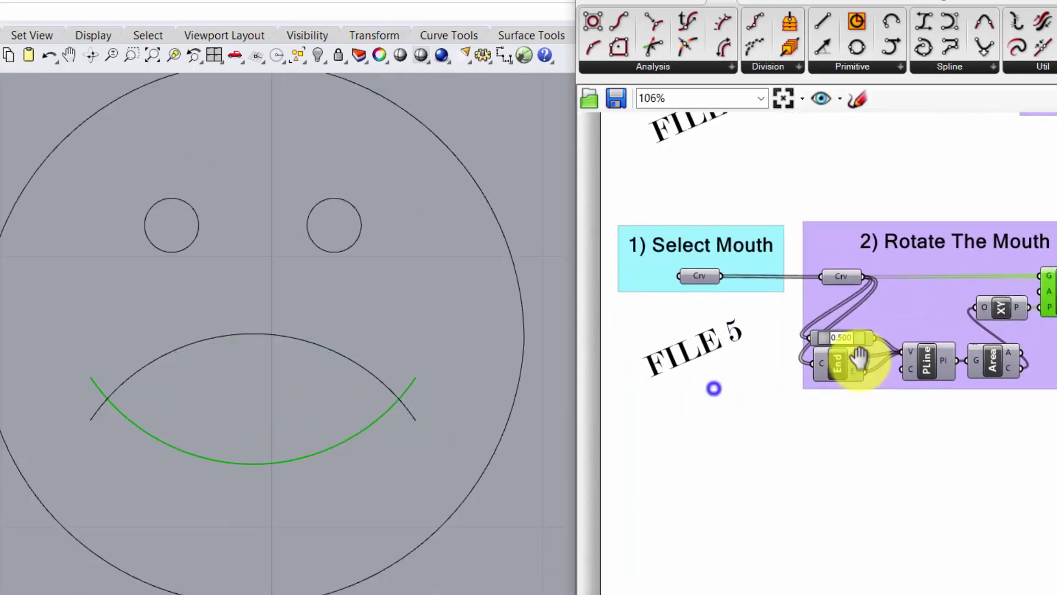
left_click(695, 282)
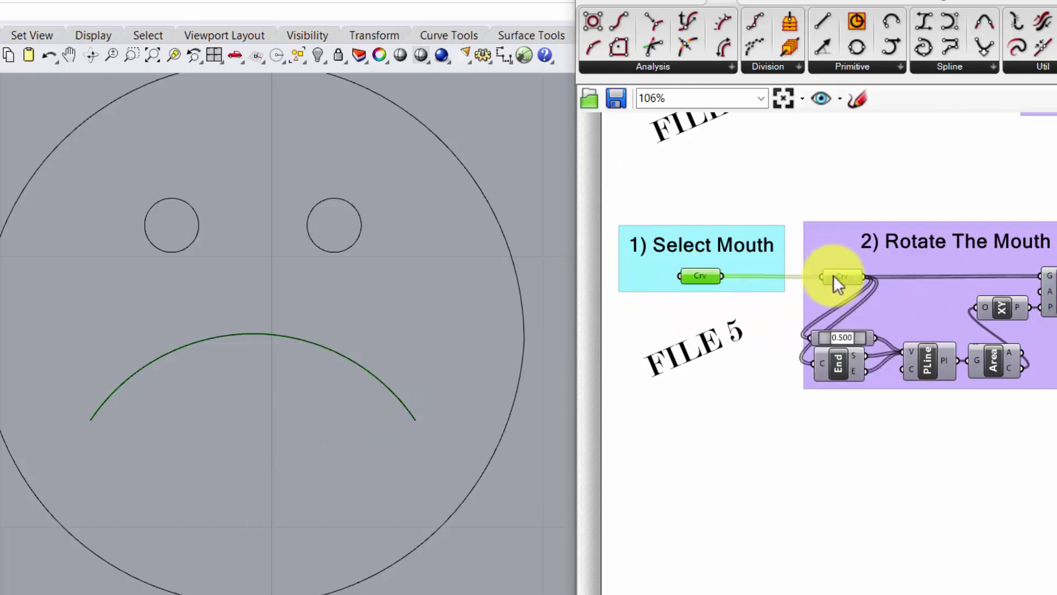
mouse_move(834, 275)
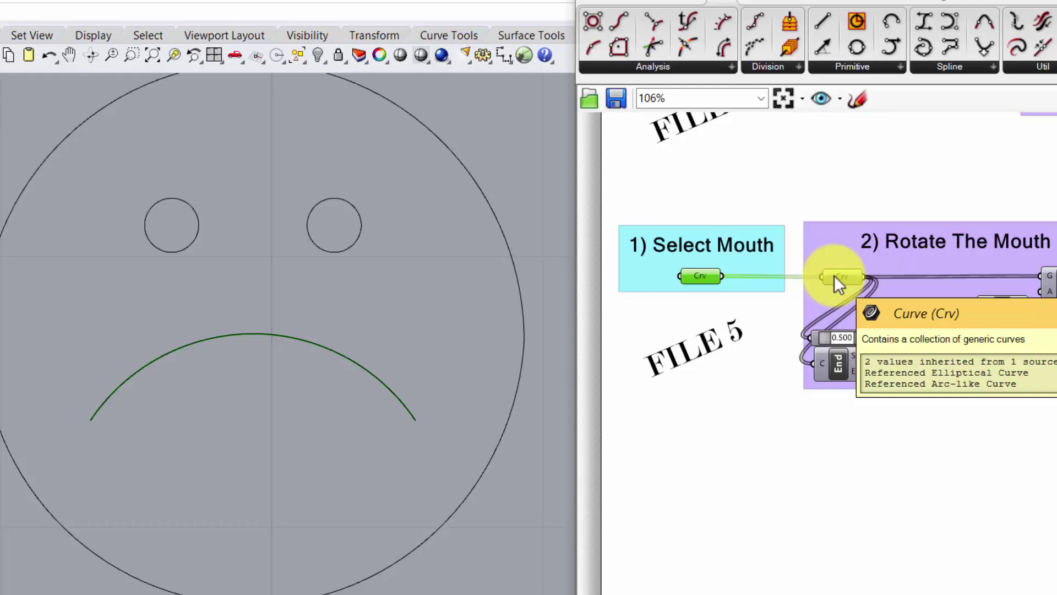
left_click(834, 275)
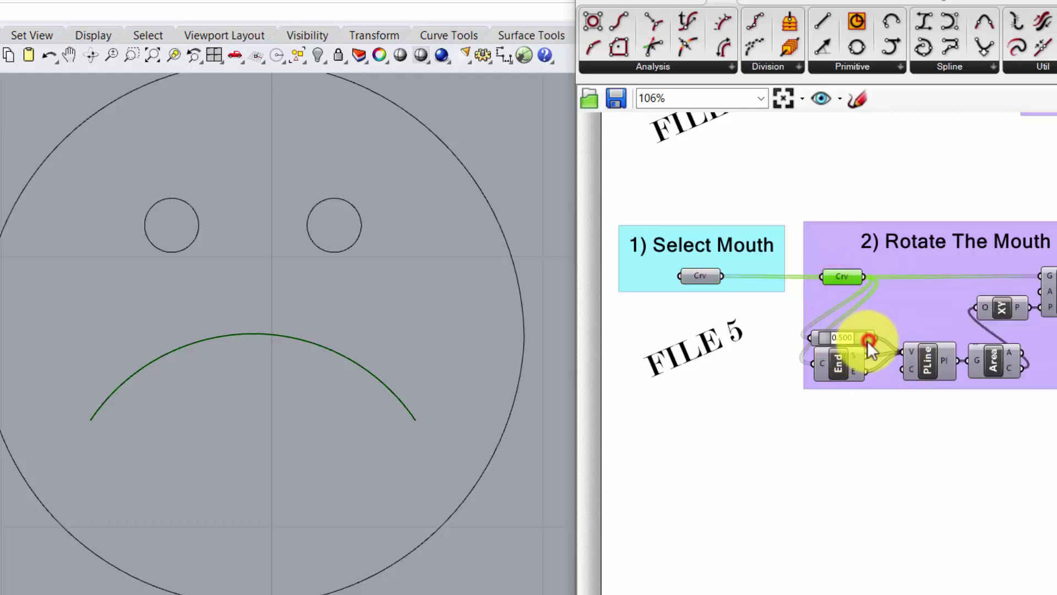
left_click(857, 362)
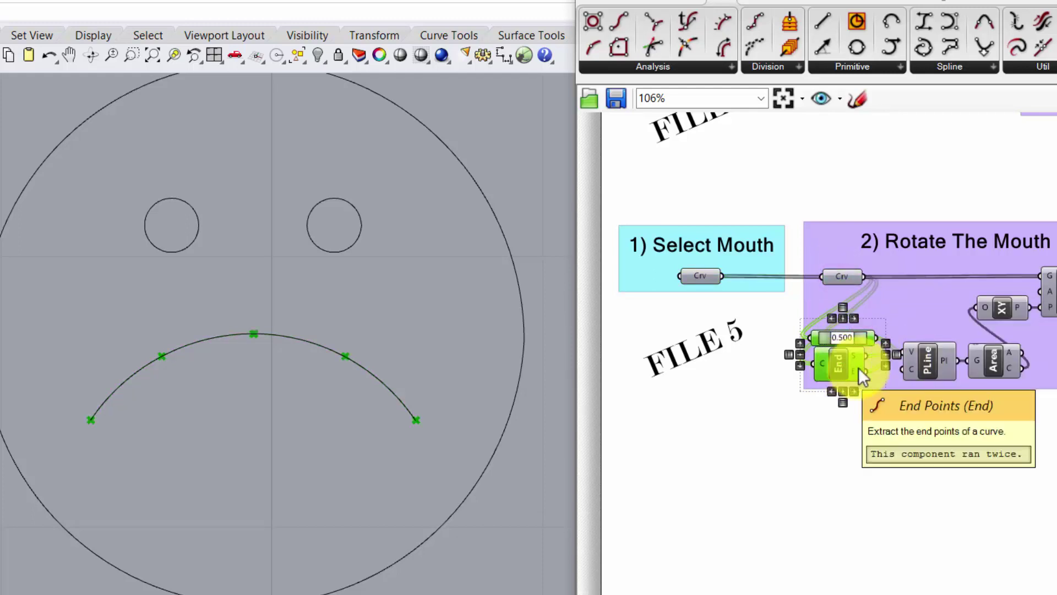
mouse_move(913, 352)
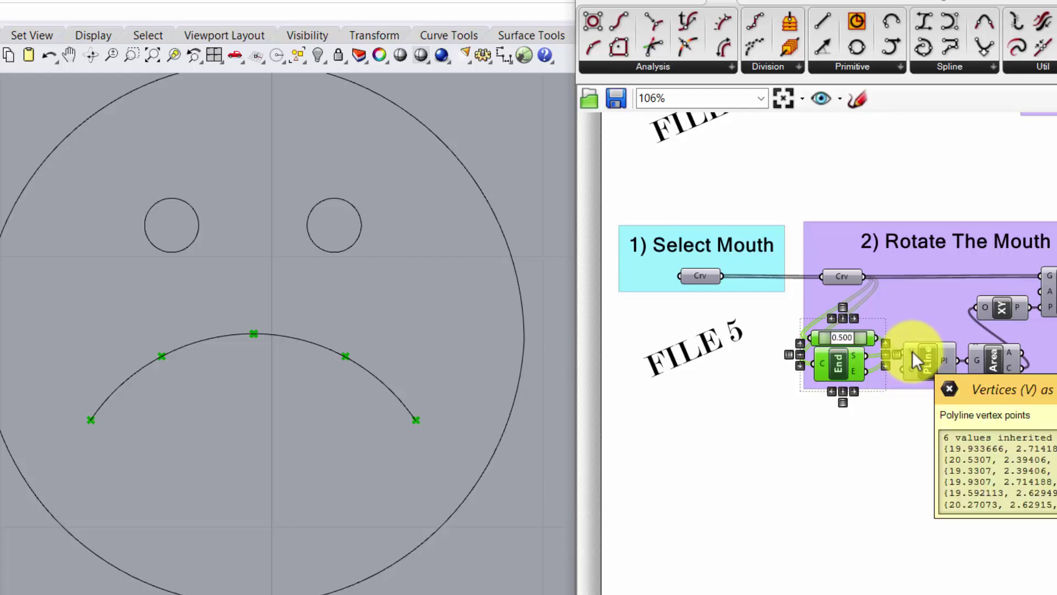
mouse_move(988, 368)
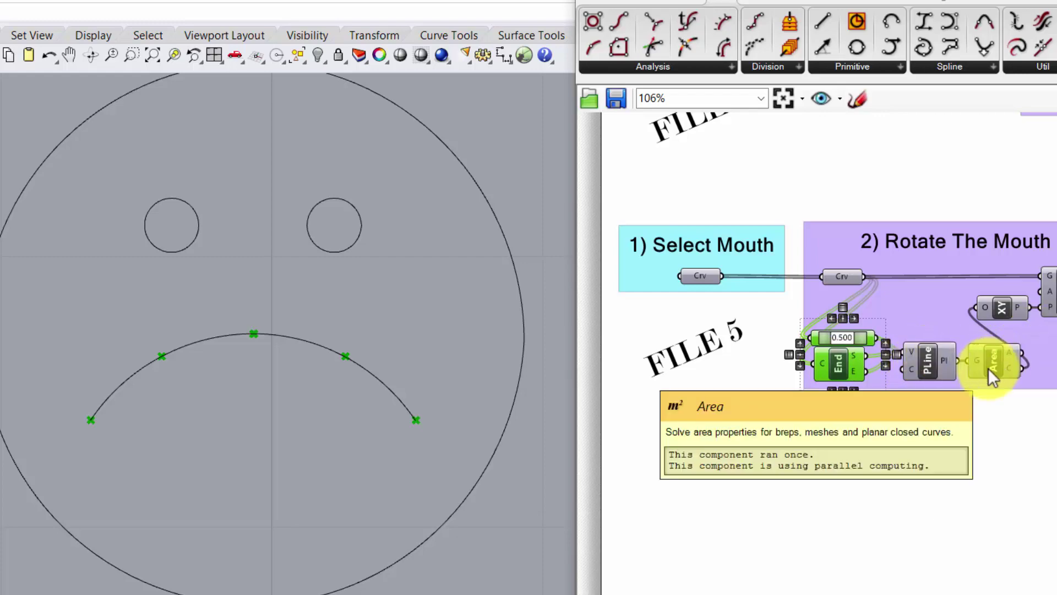
Compare the original FILE 1/2/3 Rotate The Mouth group with the FILE 5 copy, ending on the copy's components
scroll(987, 372, "down", 3)
right_click_drag(986, 226, 888, 289)
scroll(861, 217, "up", 4)
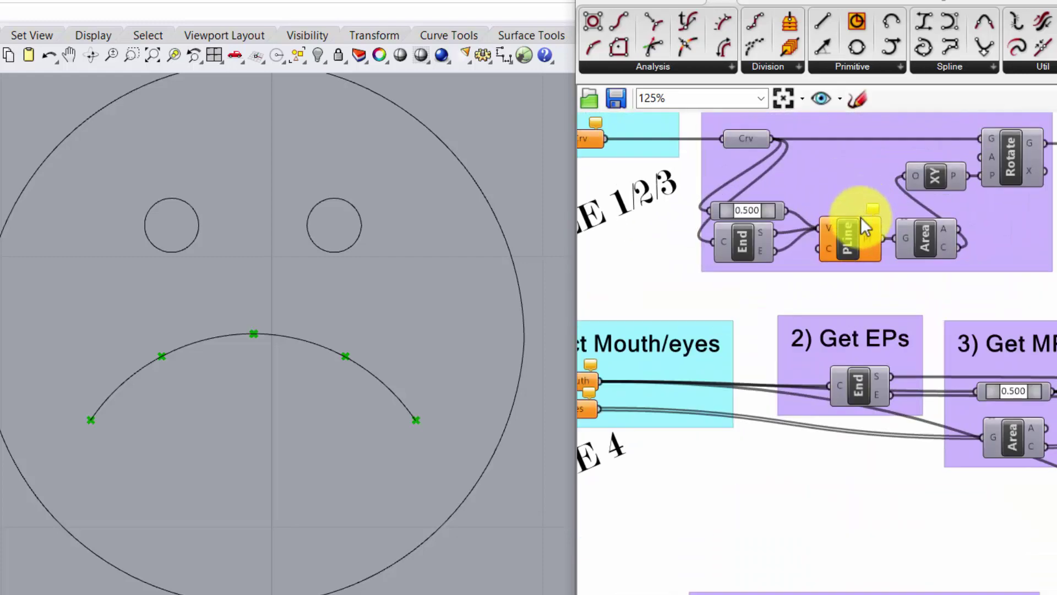
scroll(861, 217, "down", 2)
right_click_drag(799, 536, 830, 361)
scroll(831, 361, "up", 1)
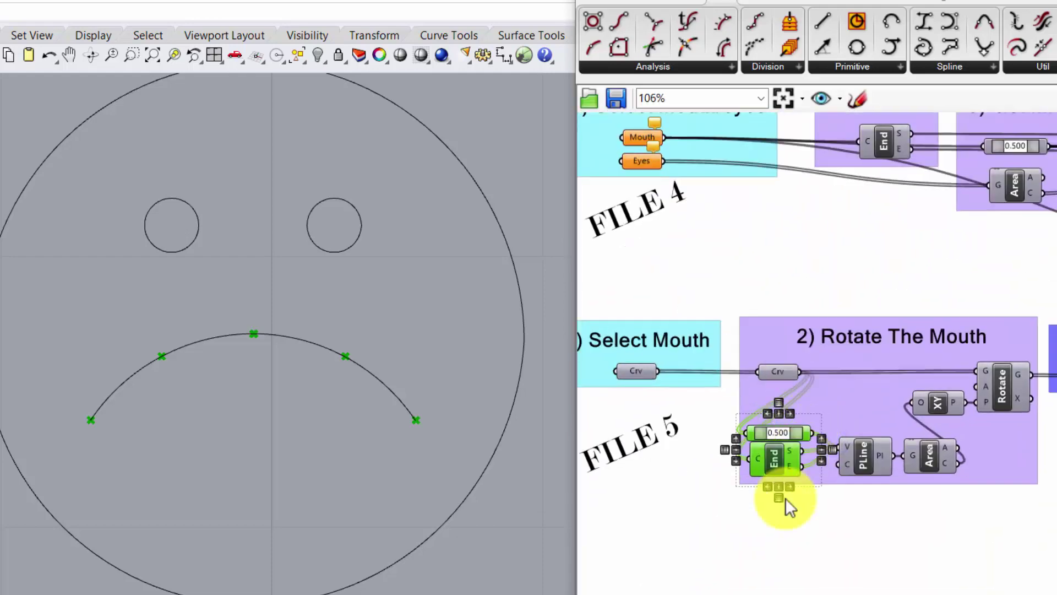
scroll(786, 511, "up", 3)
right_click_drag(857, 507, 813, 431)
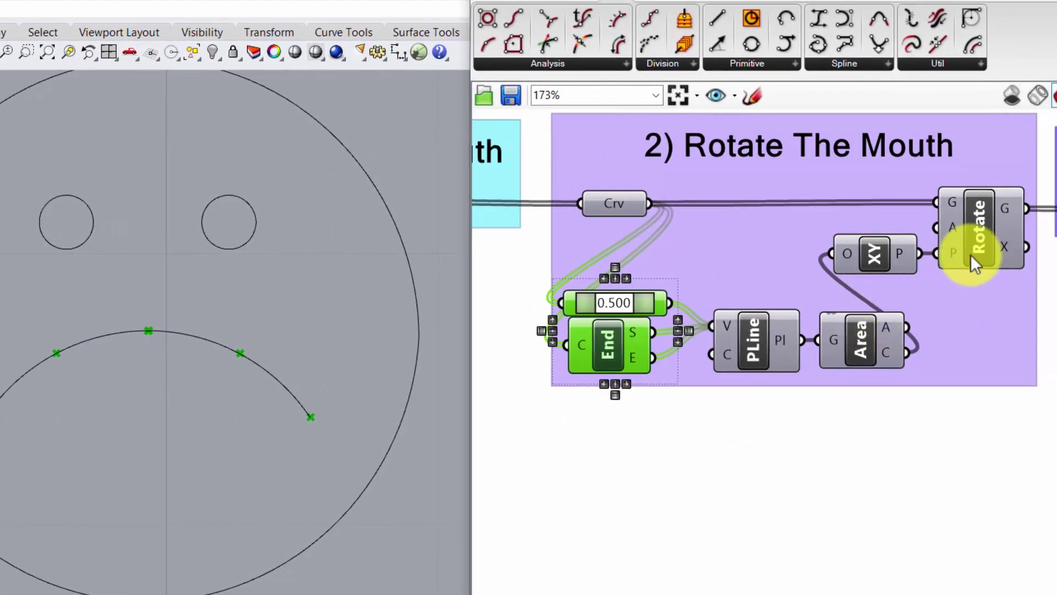
Make two copies of the mouth's Point On Curve component below the Rotate The Mouth group and set them to 0.202 and 0.799
left_click(609, 203)
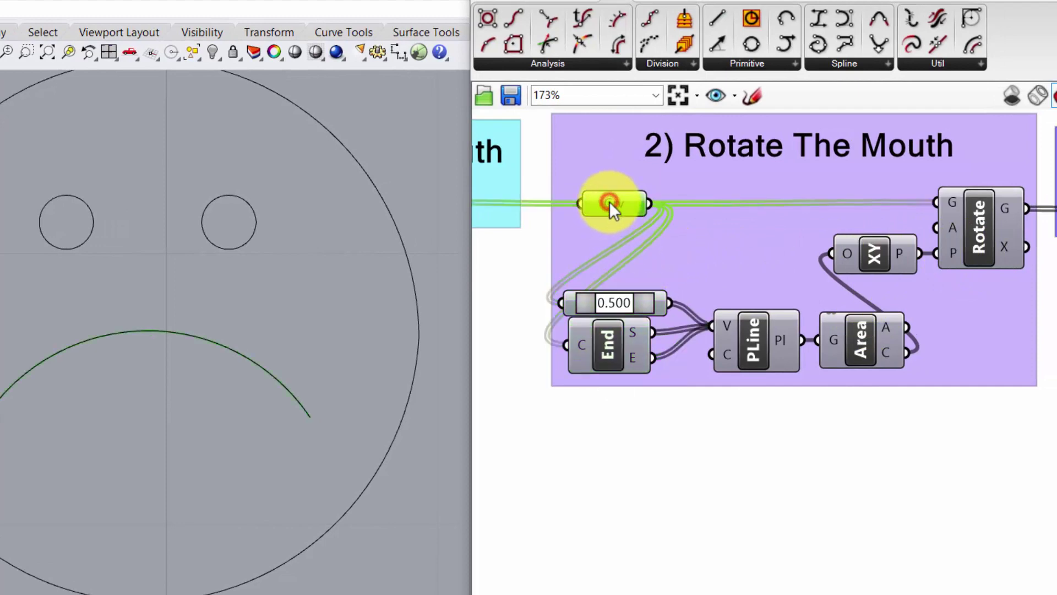
left_click(648, 303)
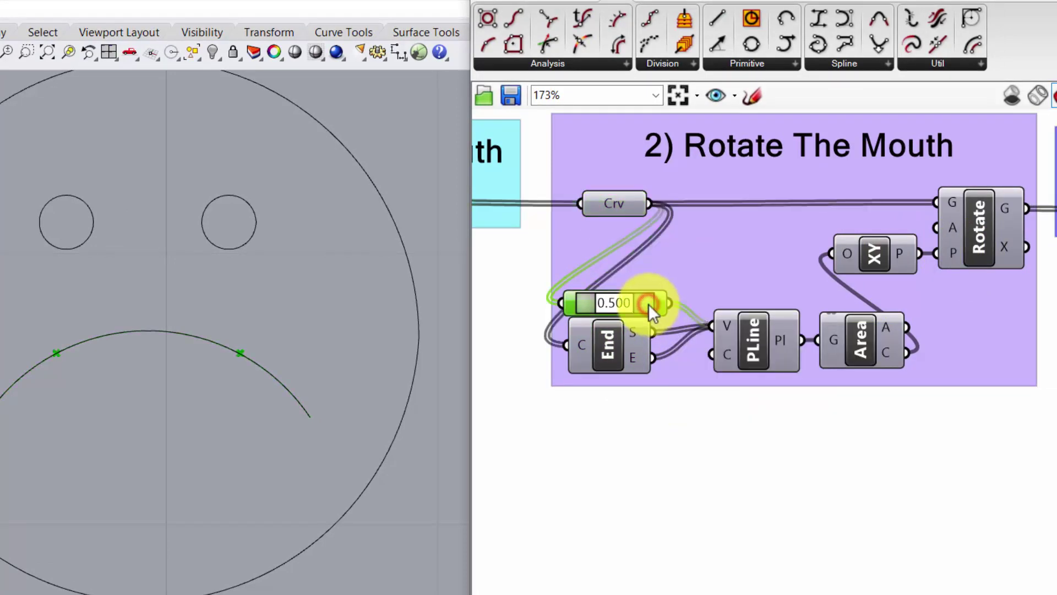
left_click_drag(649, 307, 639, 490, "alt")
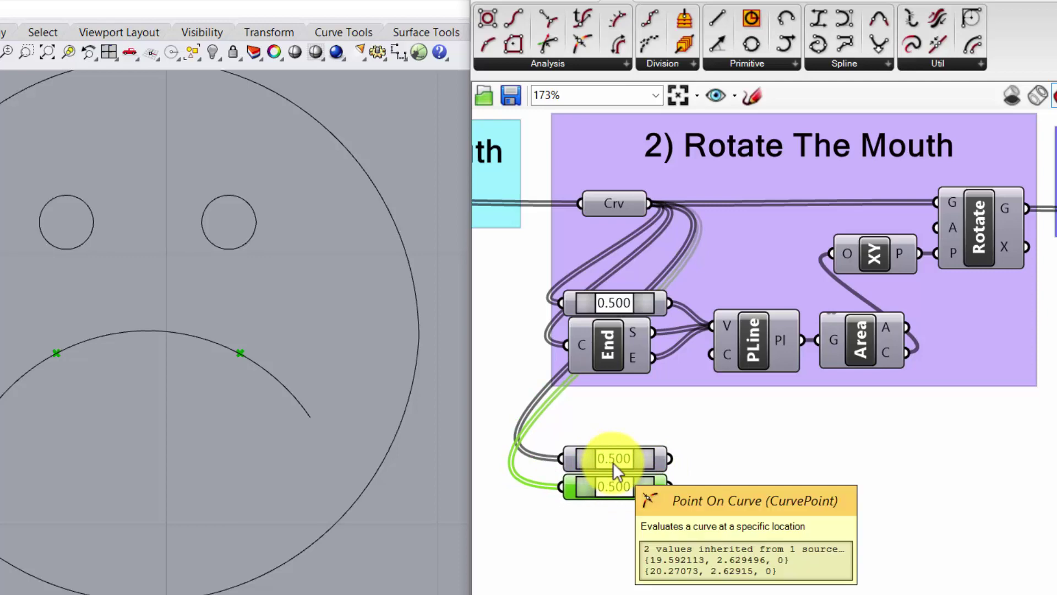
left_click_drag(613, 461, 670, 450)
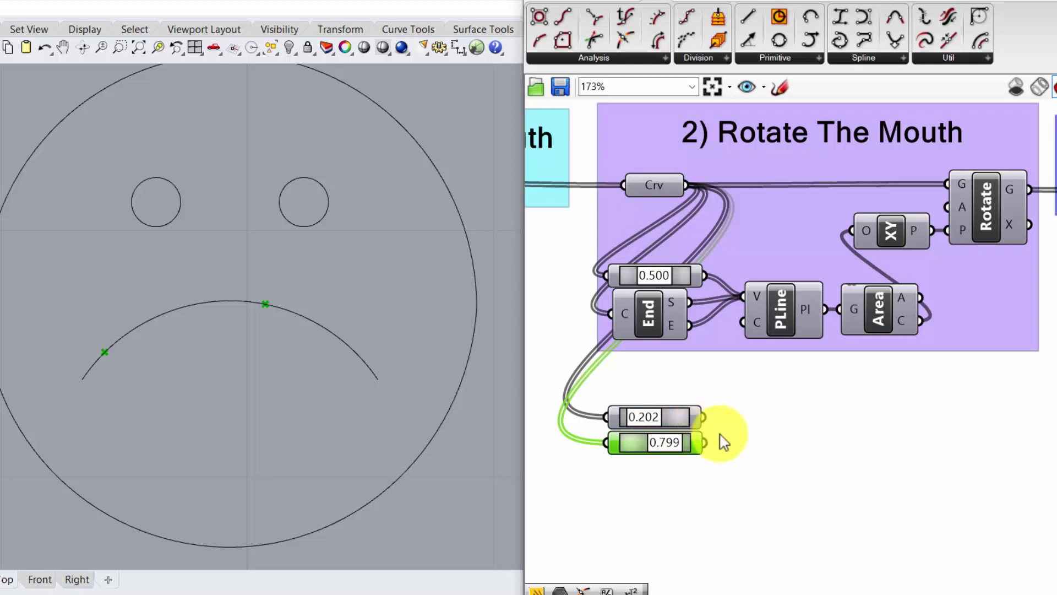
Add a Line component fed by the 0.202 points as start A and the 0.799 points as end B
double_click(759, 429)
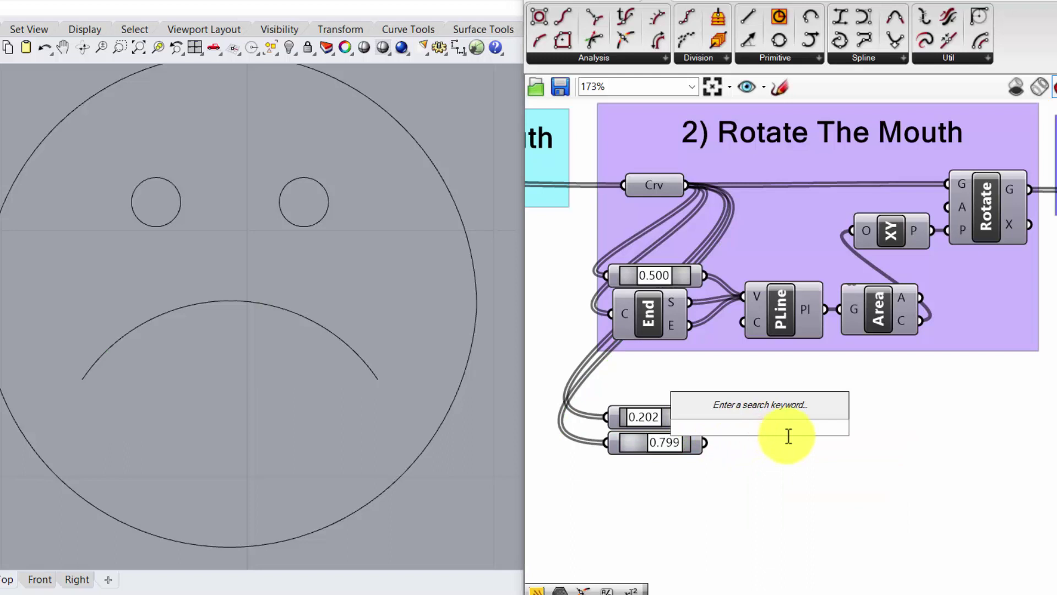
type("line")
left_click(753, 384)
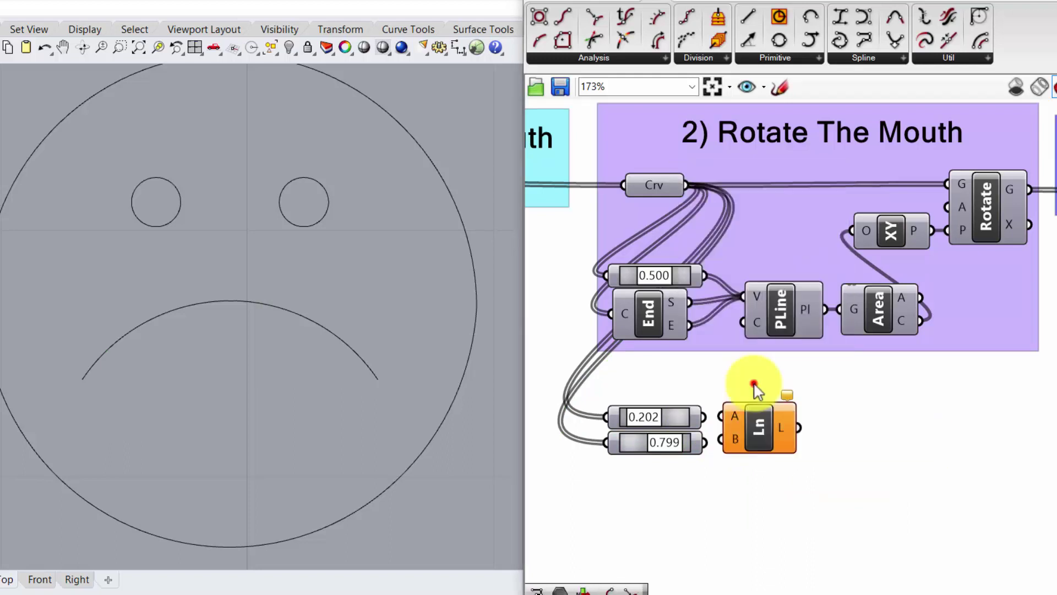
left_click_drag(719, 417, 749, 436)
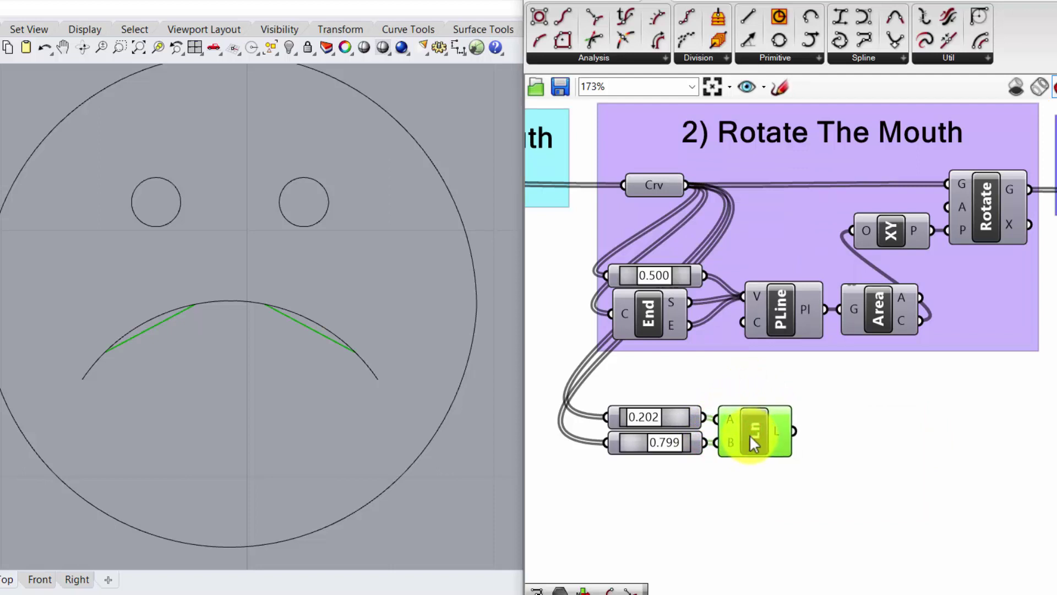
Place another Point On Curve copy after the Line component, feed it the Line output, and set it to 0.519
double_click(893, 436)
type("mid")
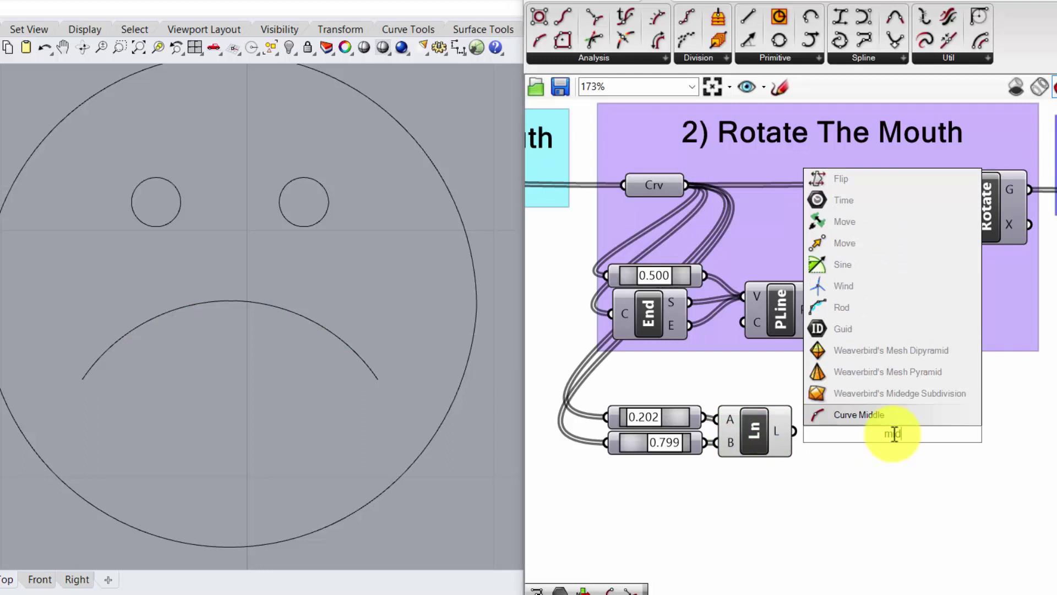
left_click(897, 503)
left_click(632, 443)
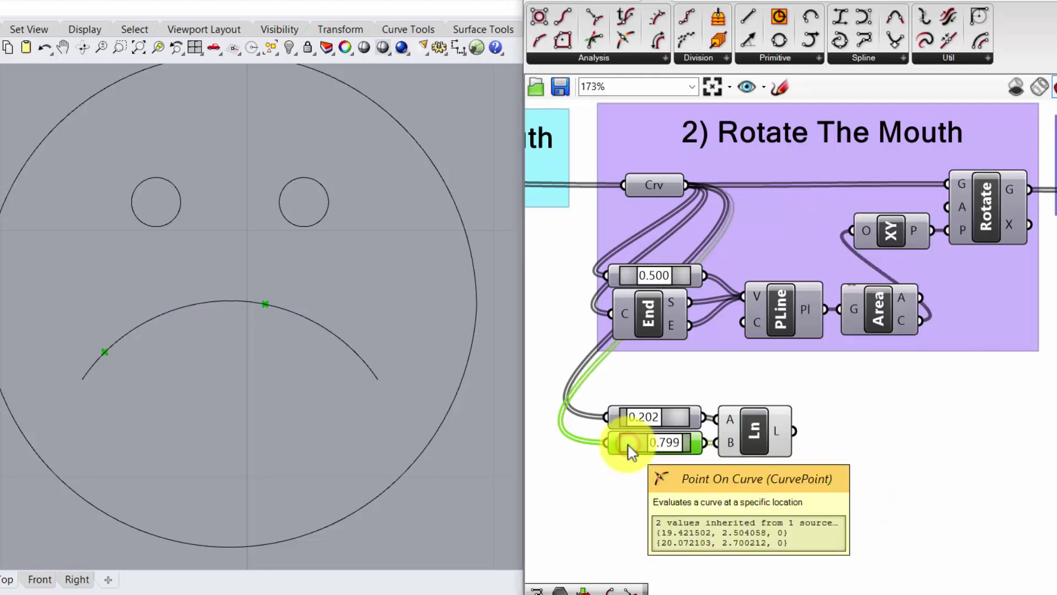
left_click_drag(631, 446, 872, 445, "alt")
left_click(769, 431)
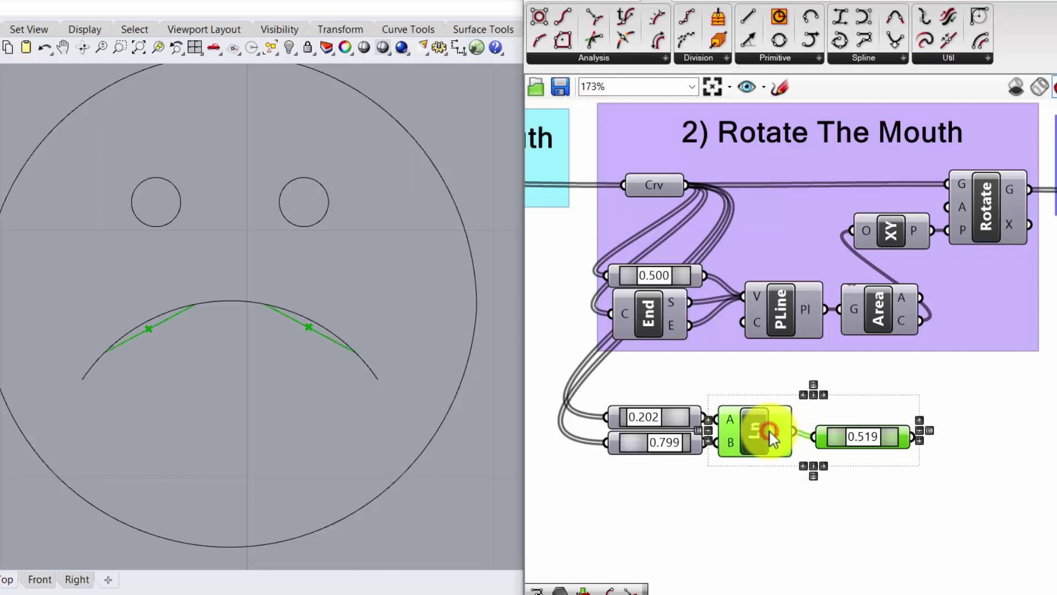
Move the point and line components up beneath the Rotate The Mouth group and line up PolyLine above Line
left_click(678, 416)
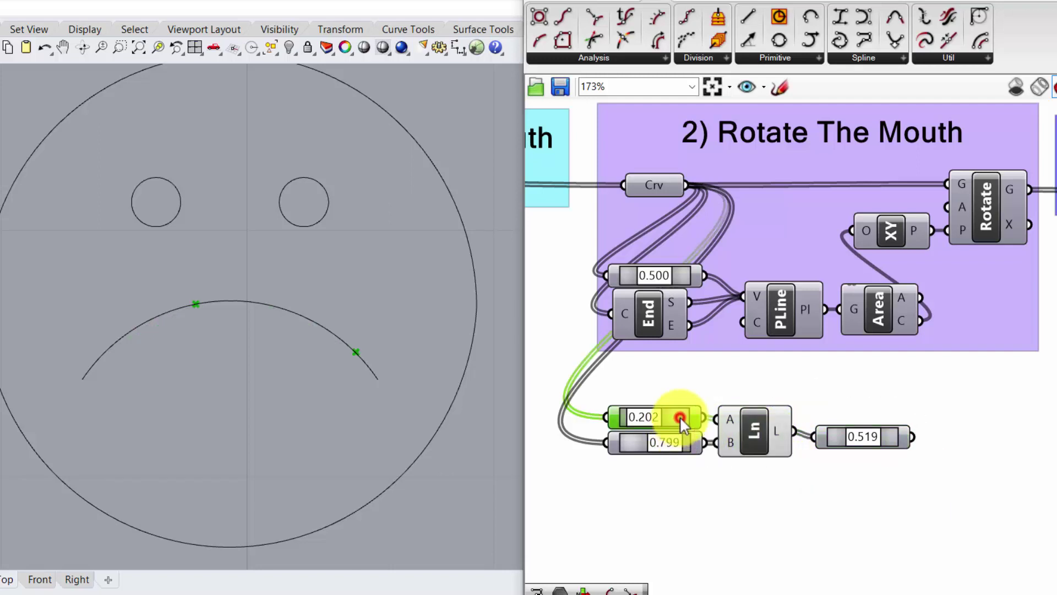
left_click(684, 446, "shift")
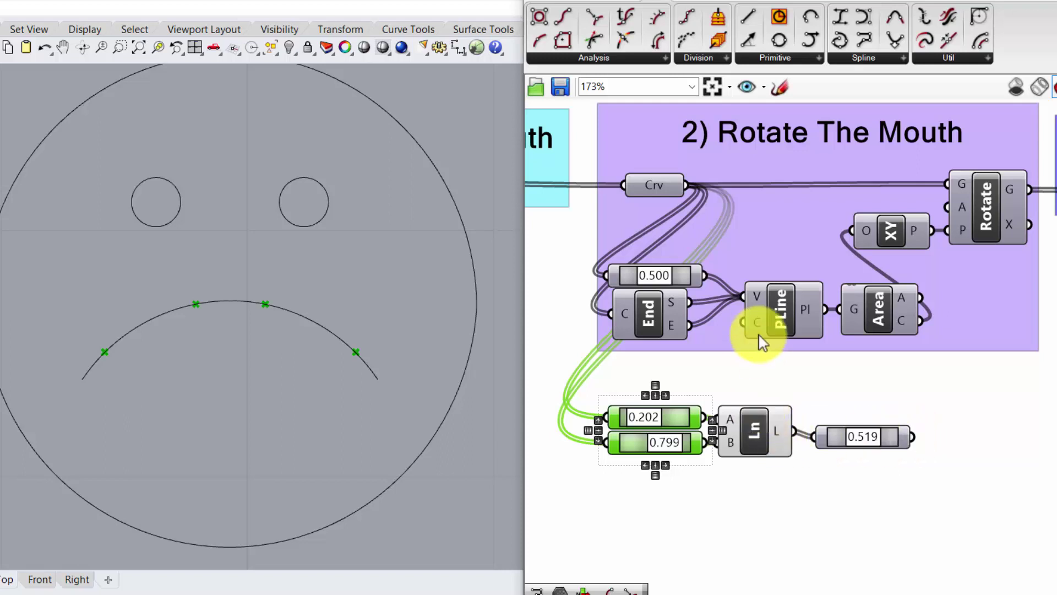
left_click_drag(997, 509, 600, 395)
left_click_drag(799, 413, 774, 382)
left_click(779, 305)
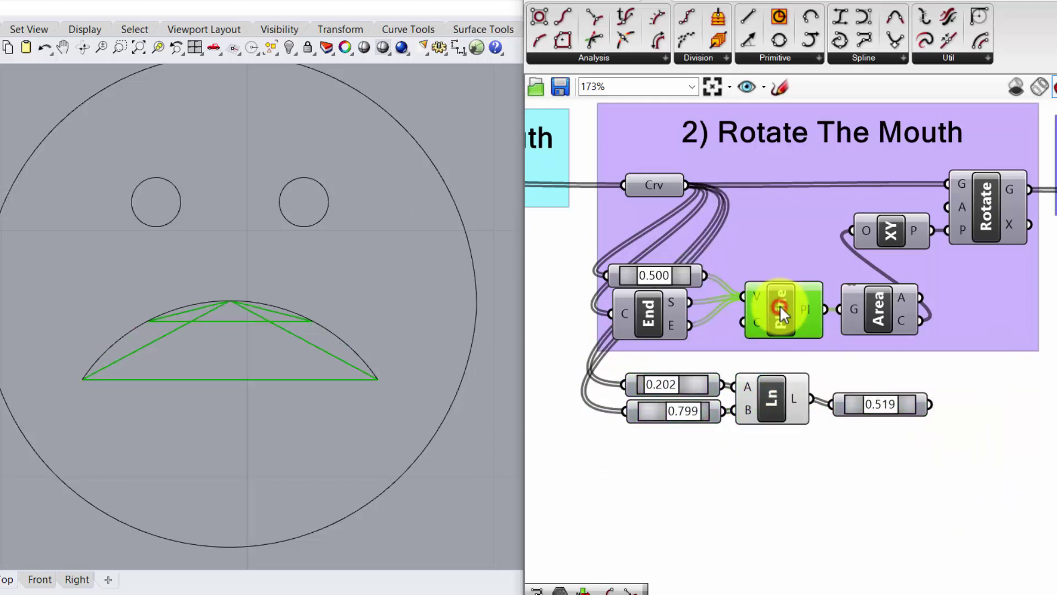
left_click_drag(779, 308, 771, 308)
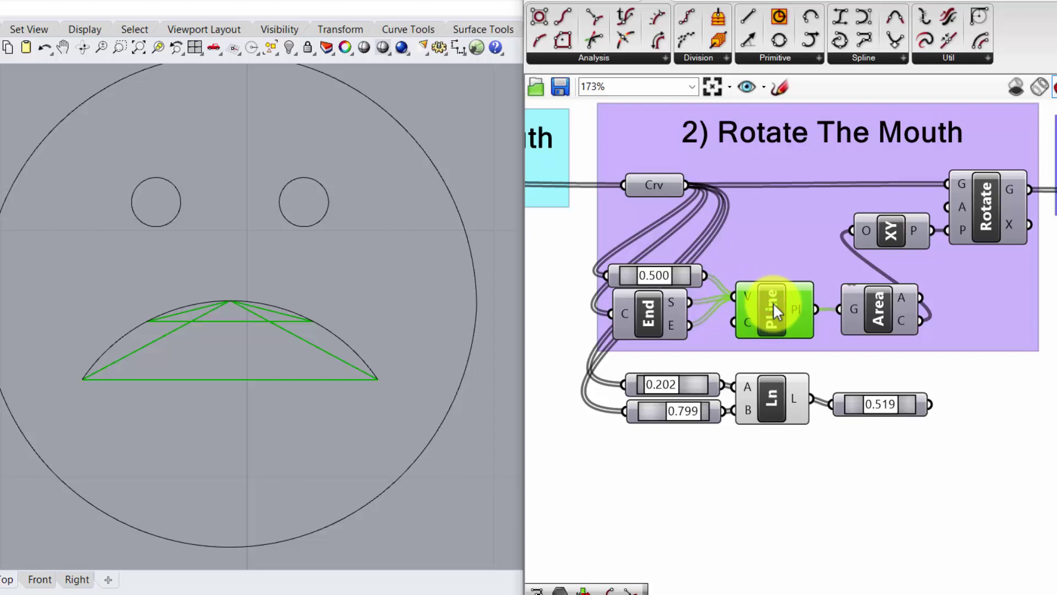
Compare the PolyLine output and its Area centroid with the lines produced by the Line component
scroll(773, 303, "up", 2)
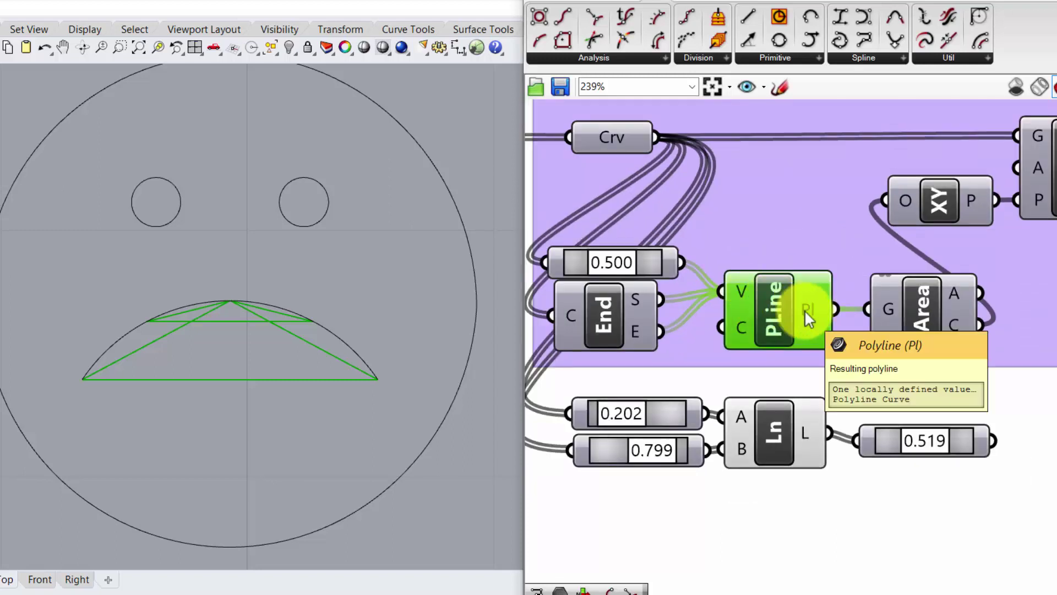
left_click(930, 301)
mouse_move(959, 320)
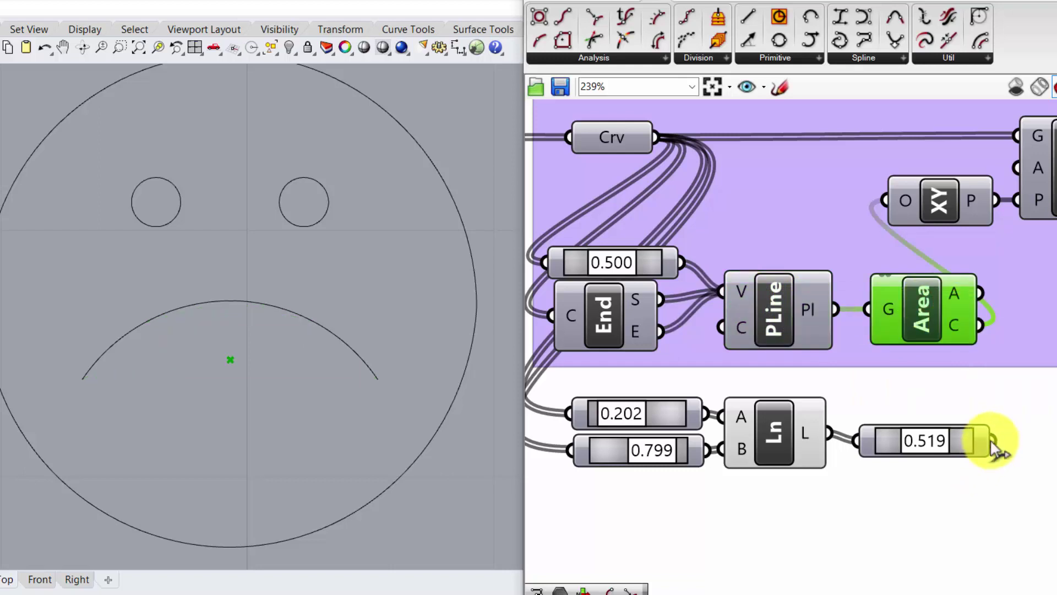
left_click(780, 425)
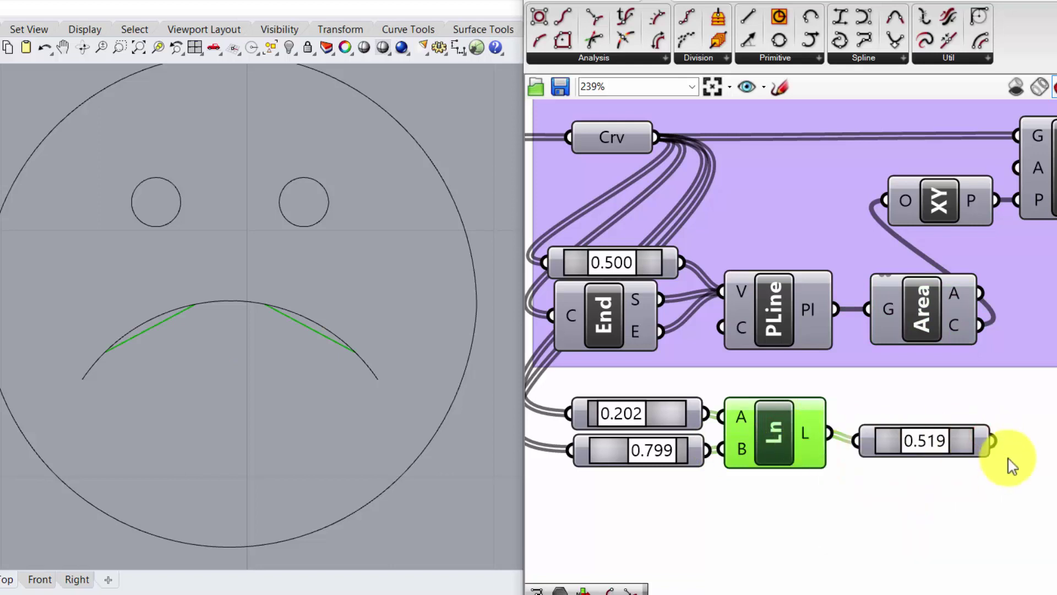
Feed the 0.519 points on the lines into the XY plane's origin and check the curves from the Rotate component
left_click_drag(993, 440, 884, 180)
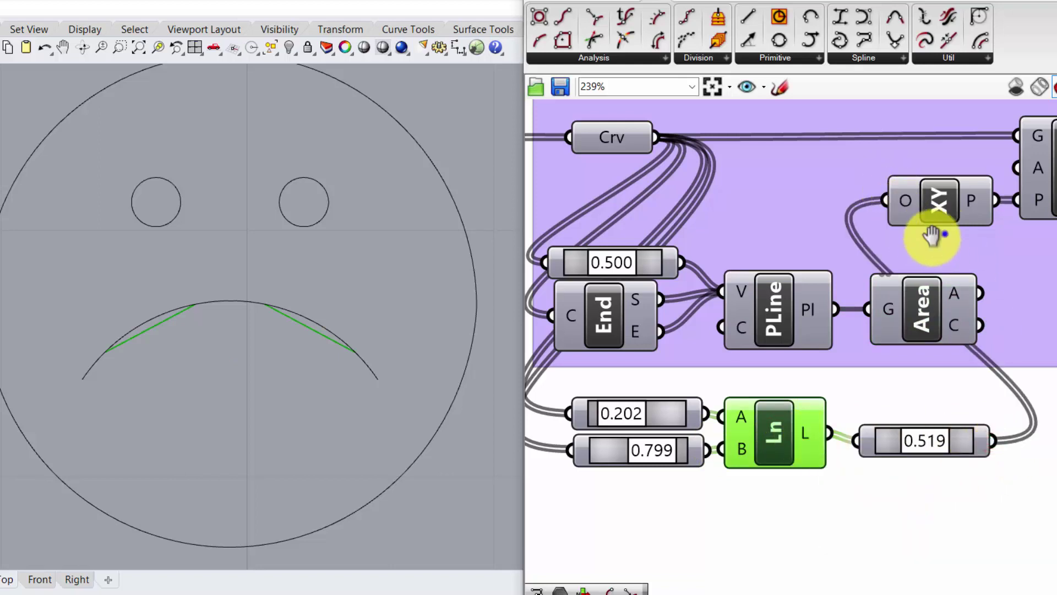
scroll(939, 235, "down", 2)
right_click_drag(939, 235, 796, 282)
left_click(894, 227)
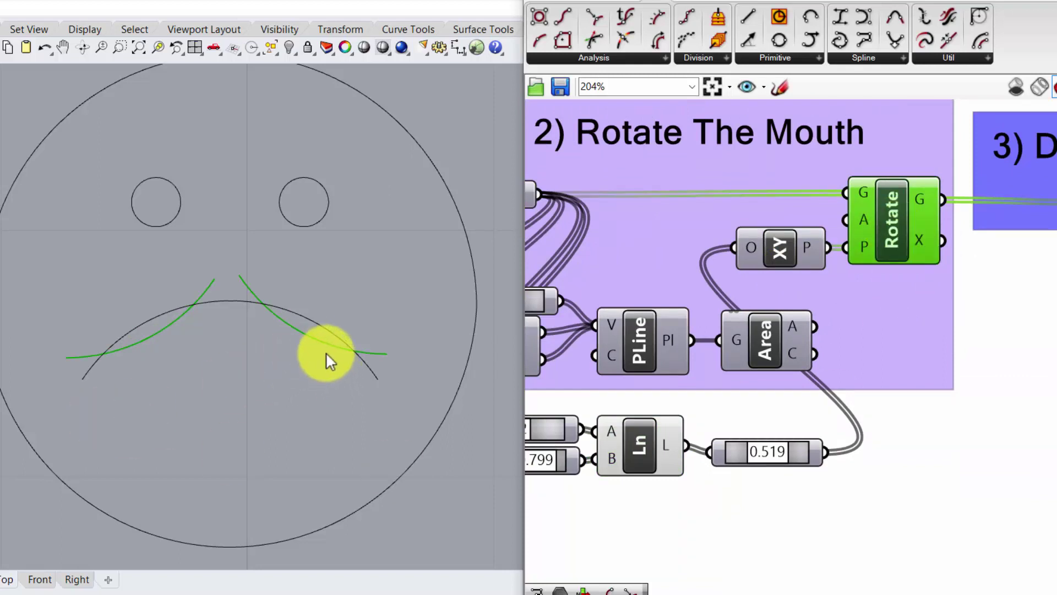
scroll(325, 352, "down", 2)
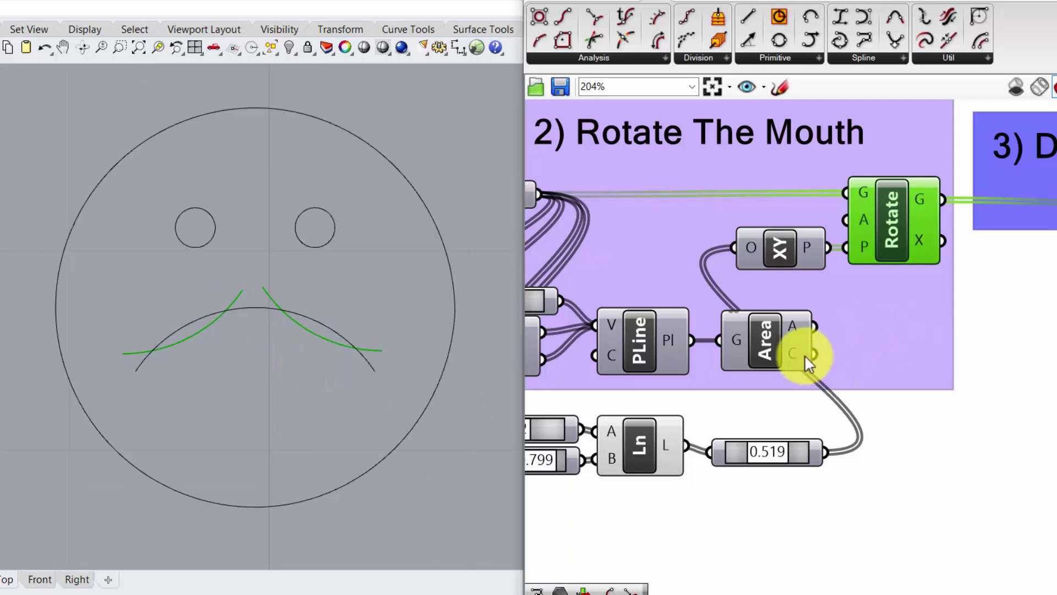
Reconnect the Area centroid as the XY plane's origin in place of the points on the lines
right_click_drag(736, 394, 916, 380)
left_click_drag(966, 344, 913, 232)
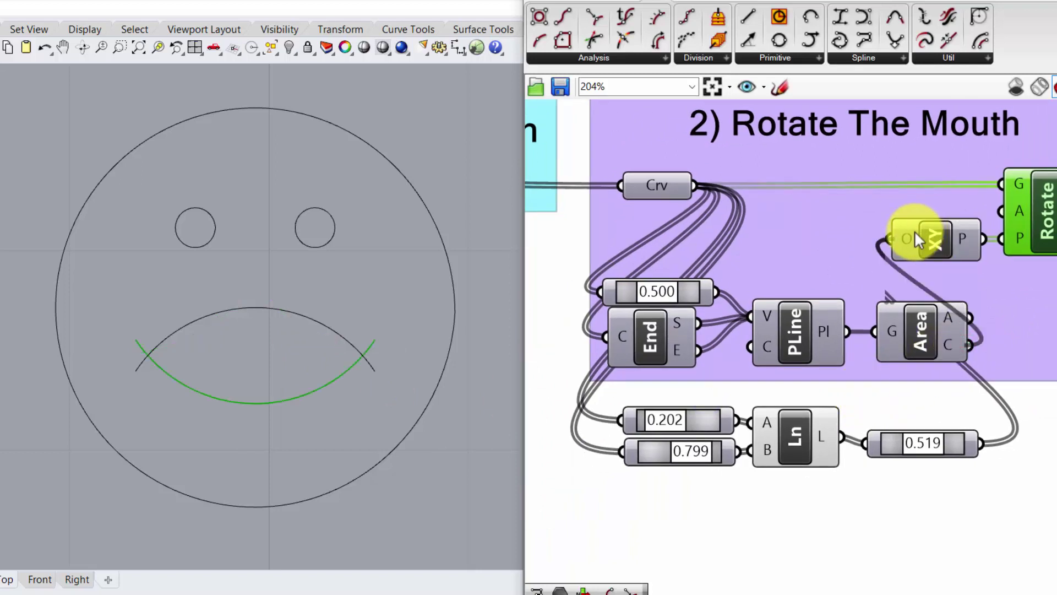
left_click_drag(557, 263, 973, 377)
left_click(793, 502)
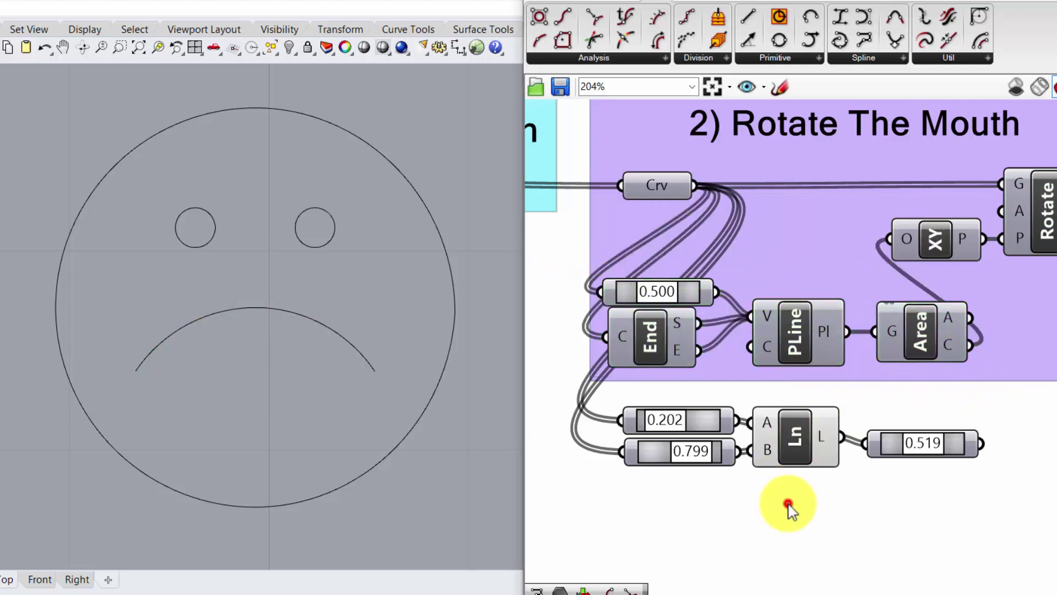
Examine the preview of the Line component against the two mouth curves in the Rhino viewport
left_click_drag(654, 419, 605, 413)
left_click(931, 486)
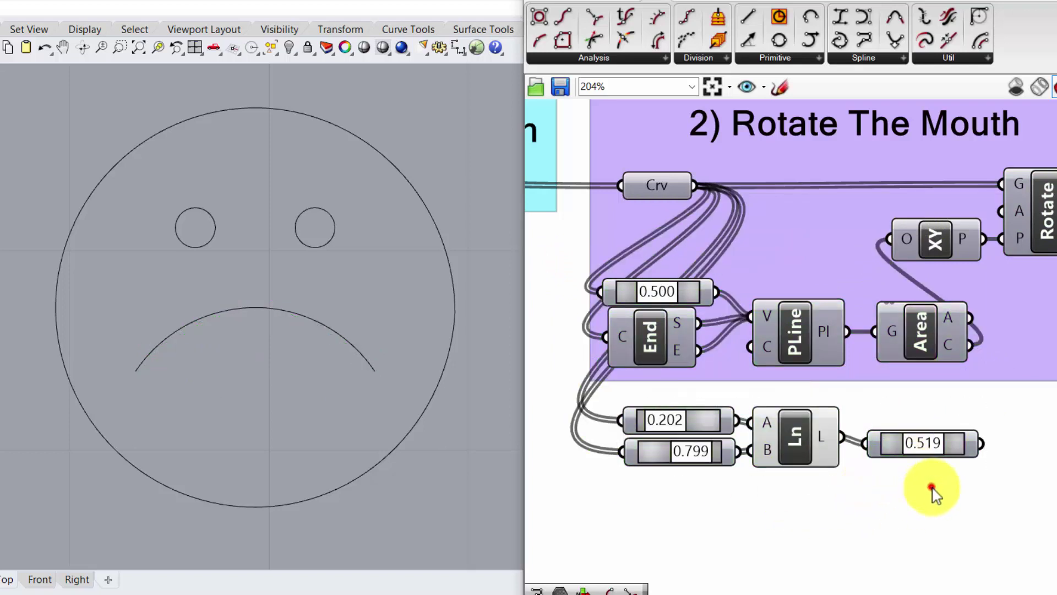
left_click(788, 437)
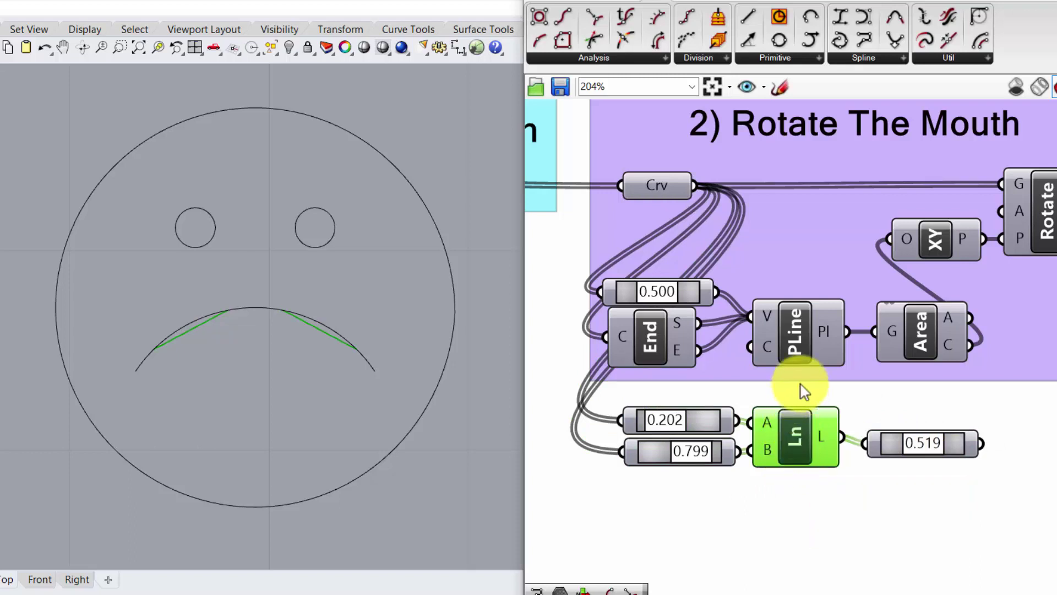
scroll(805, 391, "down", 1)
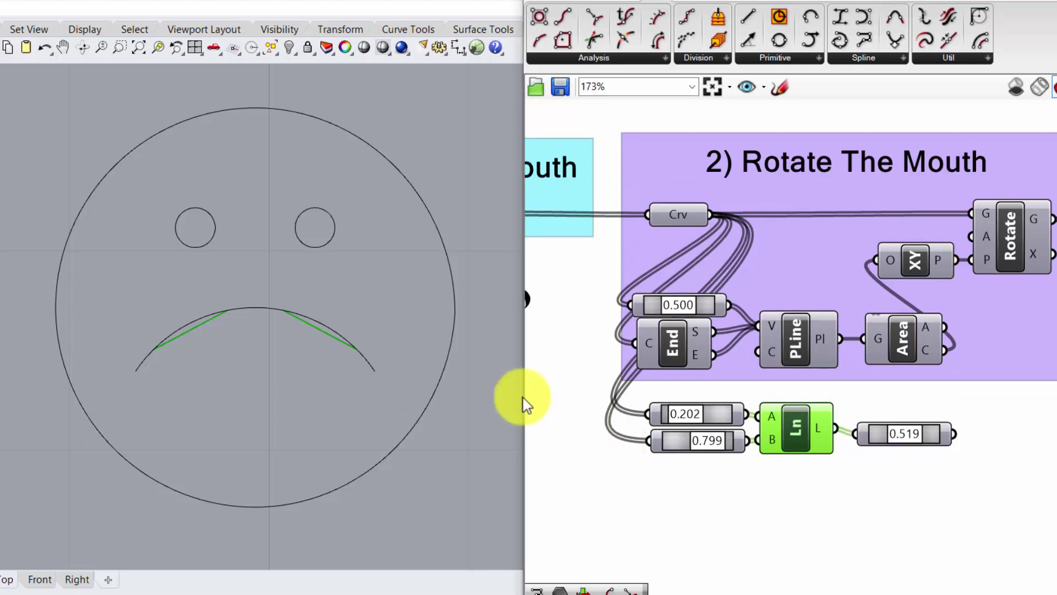
left_click(284, 358)
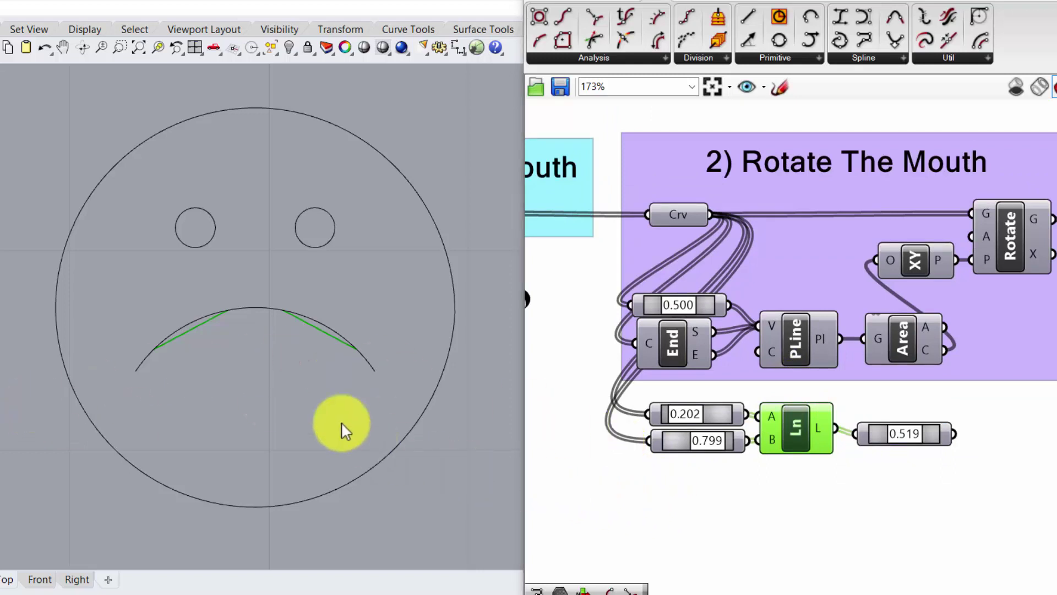
left_click(785, 496)
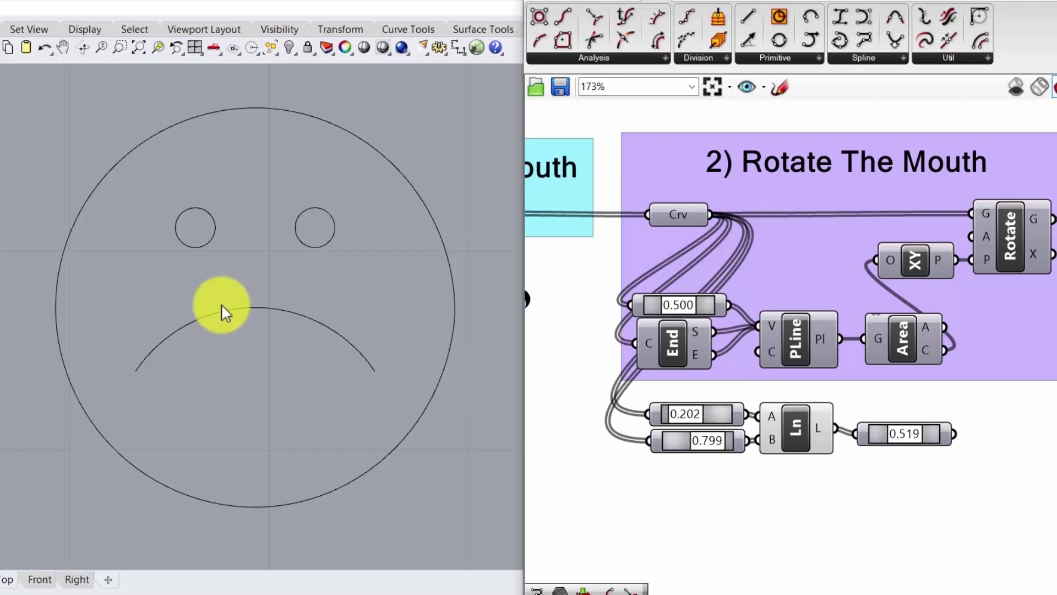
View the FILE 1/2/3 definition alongside the FILE 5 one, ending on FILE 5's Rotate The Mouth components
scroll(986, 460, "down", 6)
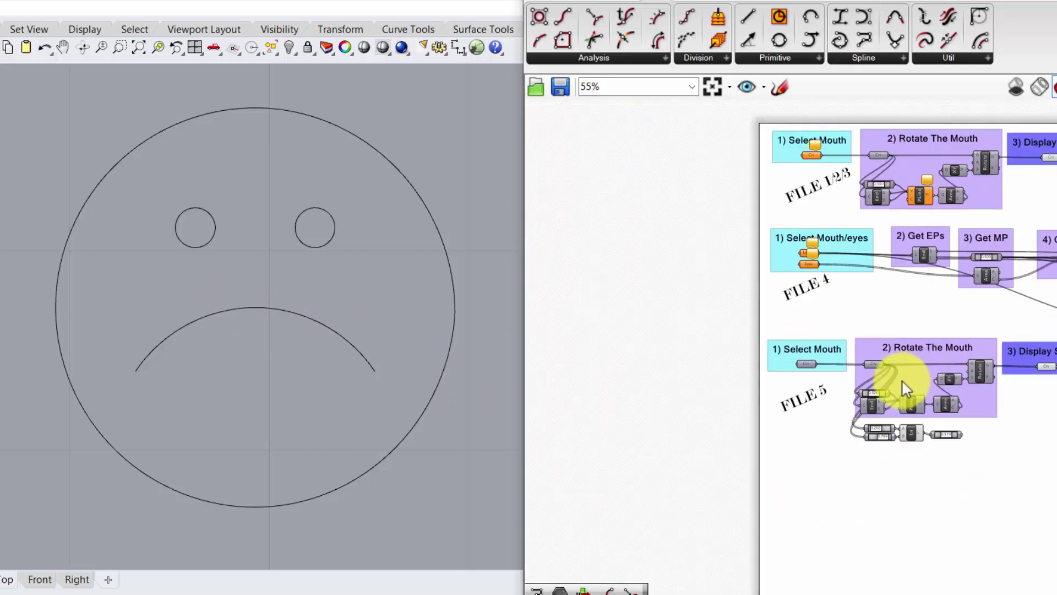
left_click_drag(794, 110, 956, 236)
scroll(886, 441, "up", 3)
scroll(761, 468, "up", 2)
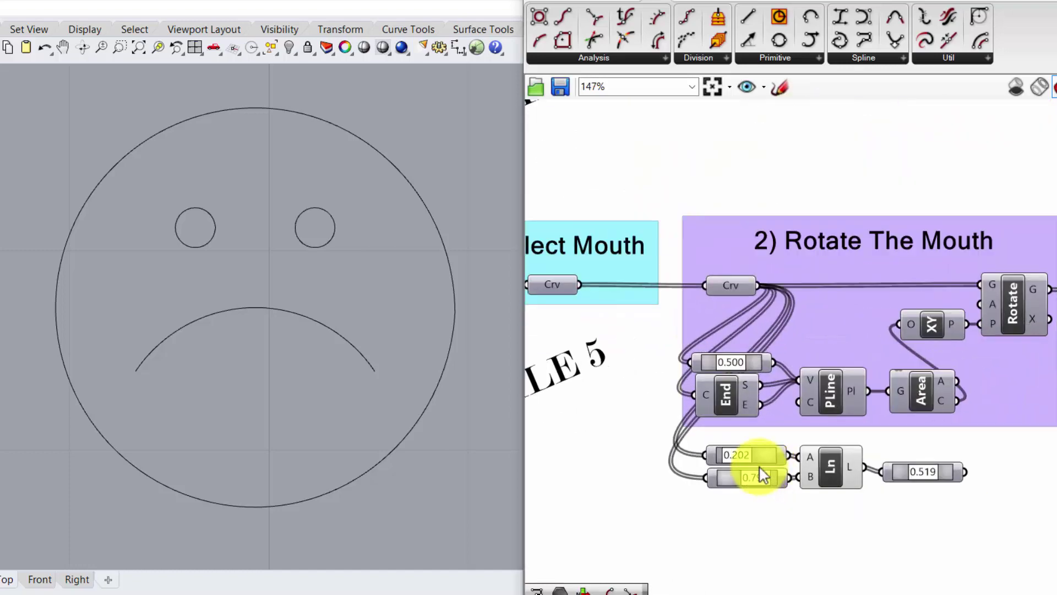
mouse_move(731, 466)
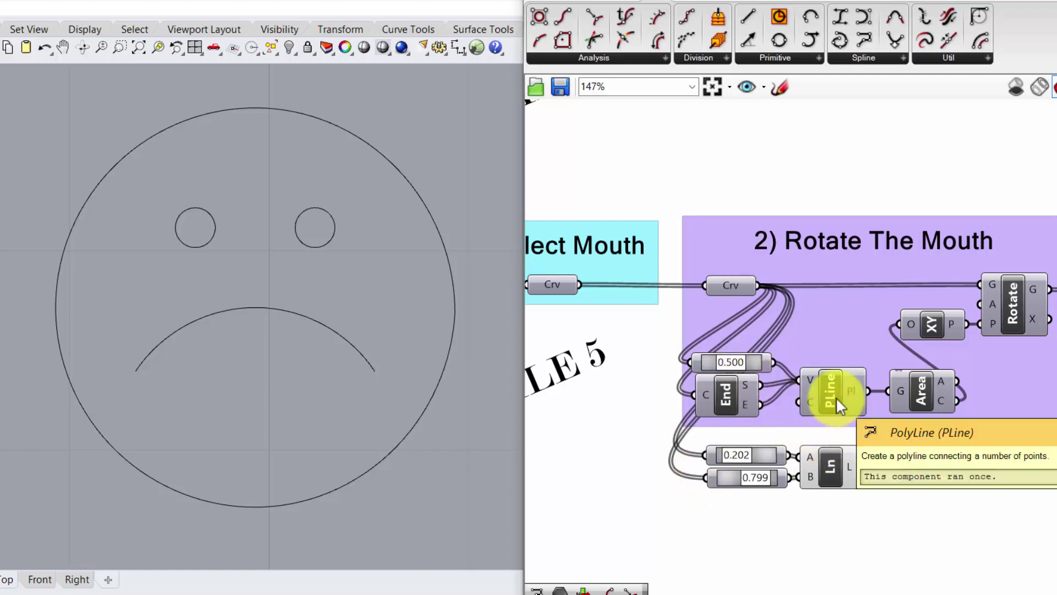
Compare how often PolyLine and Line run, using their tooltips and the previews of the mouth's connected points
left_click_drag(649, 340, 973, 428)
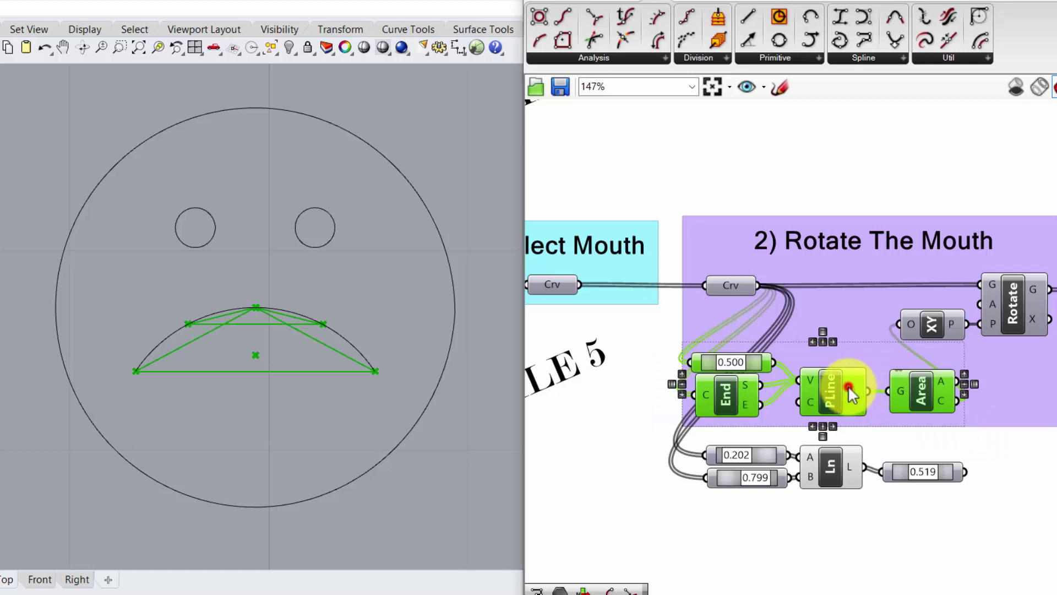
left_click(840, 142)
left_click(835, 386)
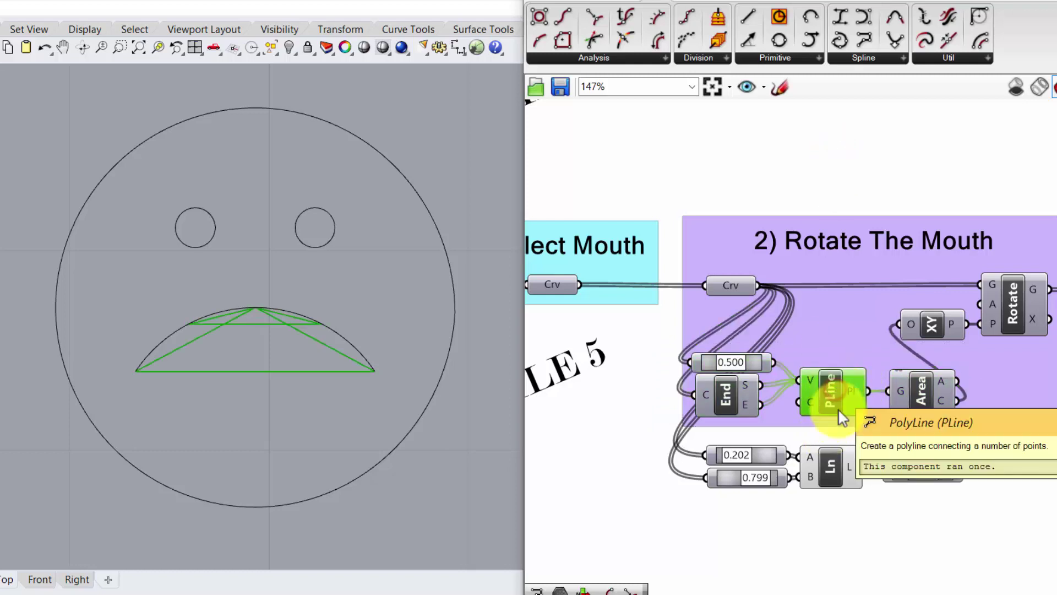
left_click(836, 487)
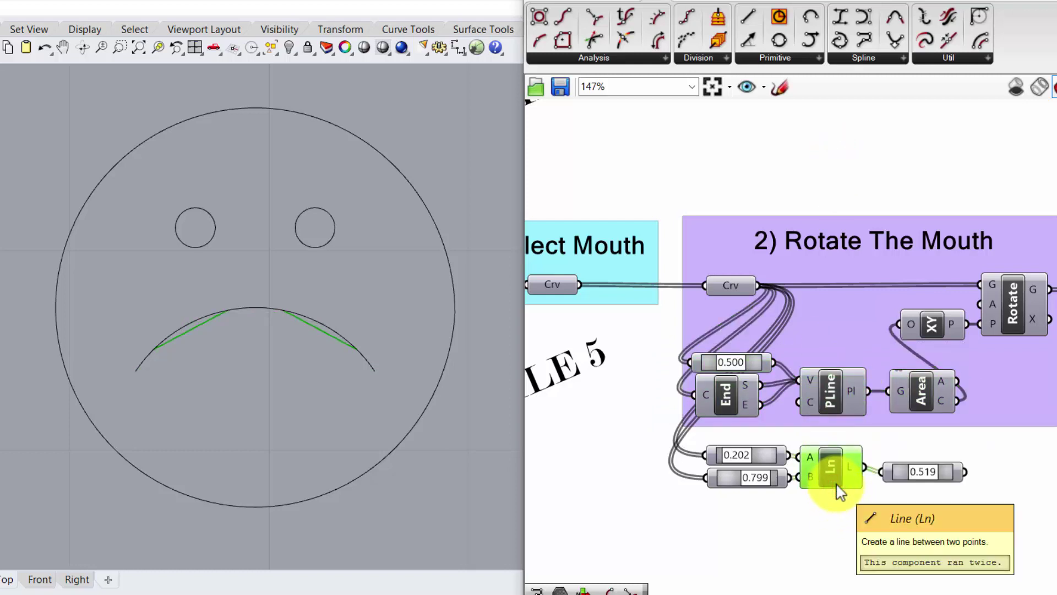